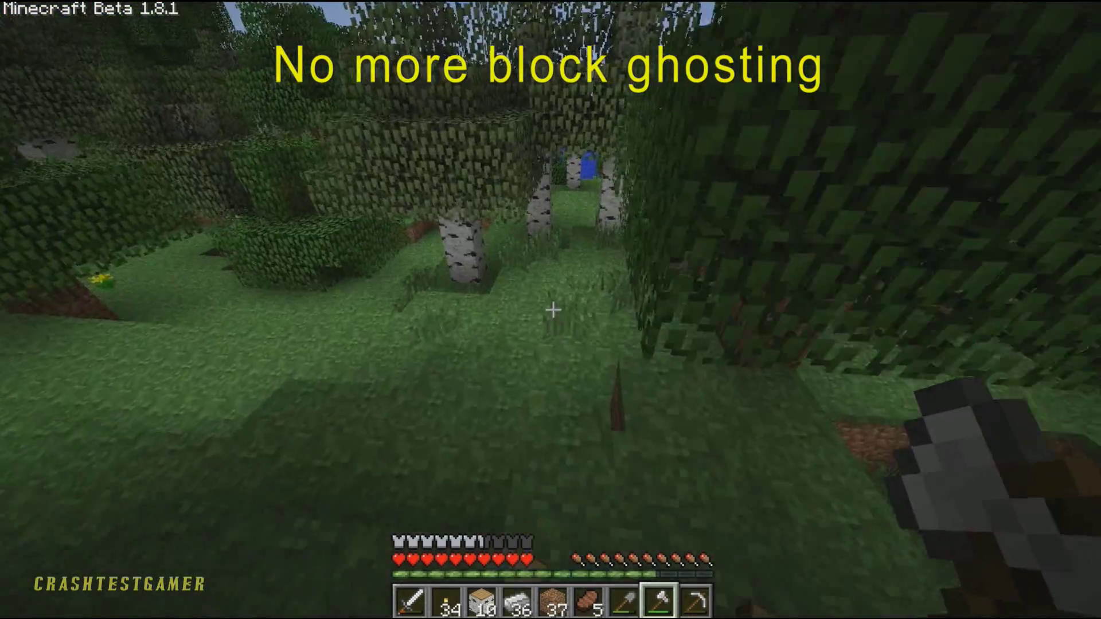
Walk to the stone pit, switch to dirt and place six dirt blocks around it.
key(w)
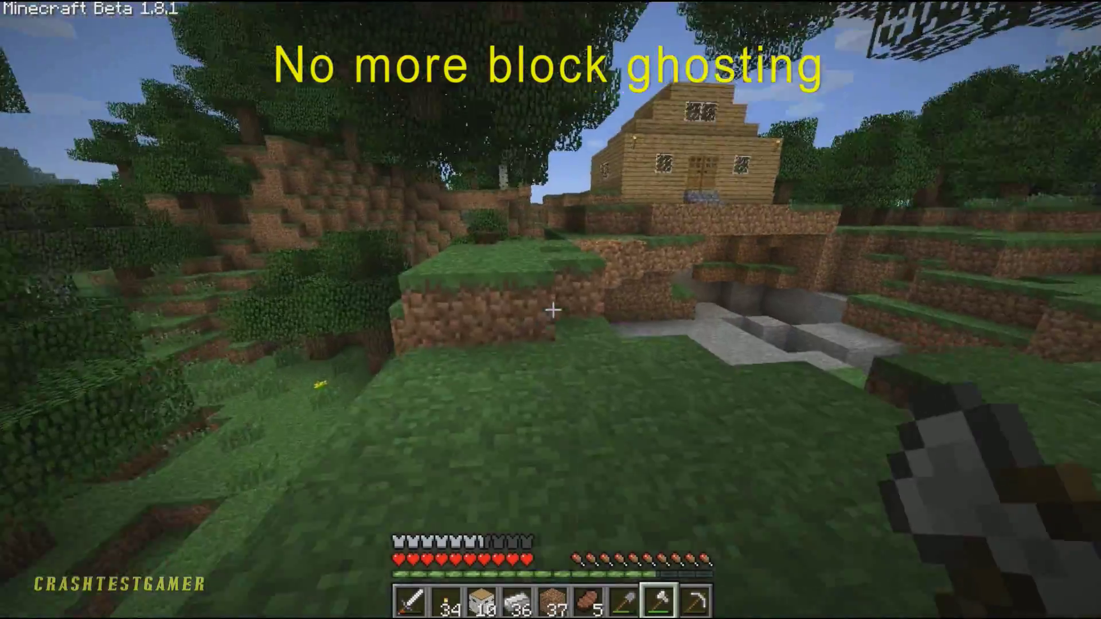
key(5)
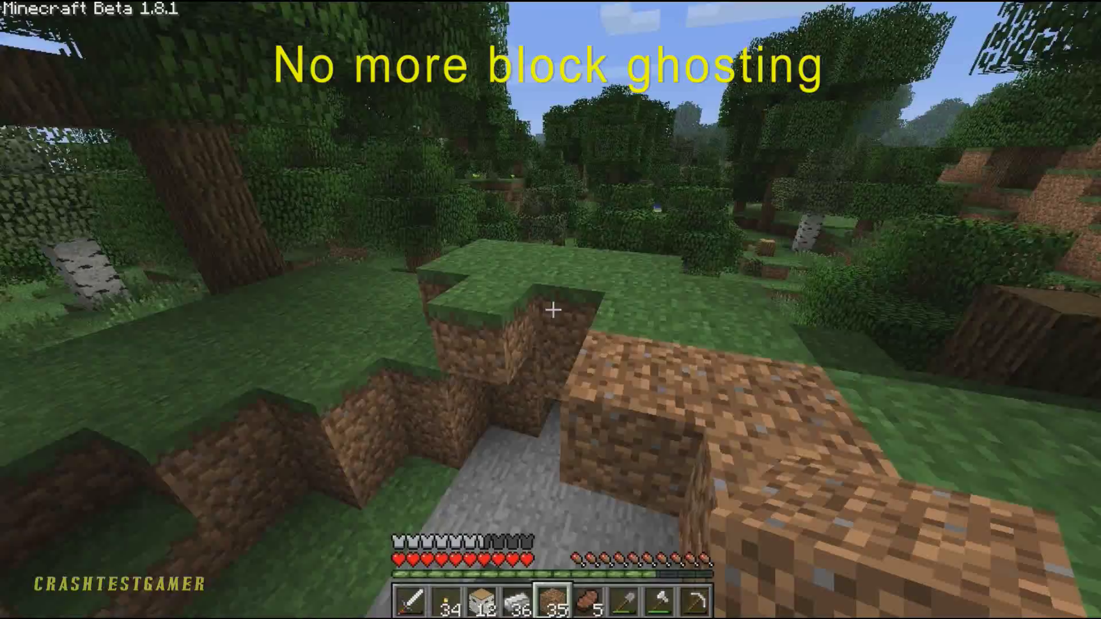
right_click(553, 309)
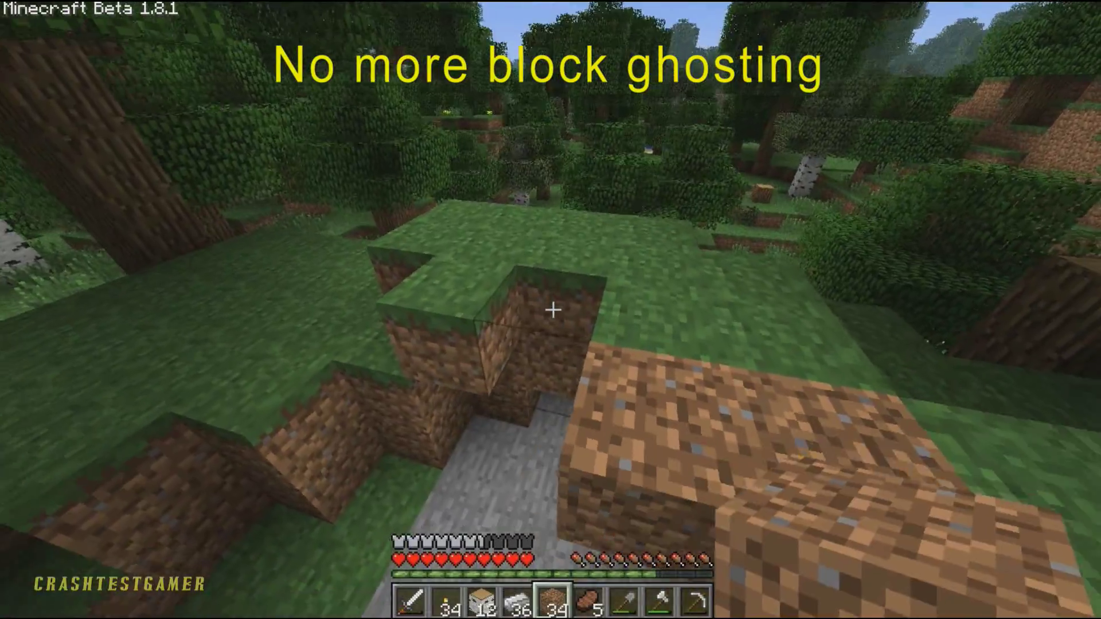
right_click(552, 310)
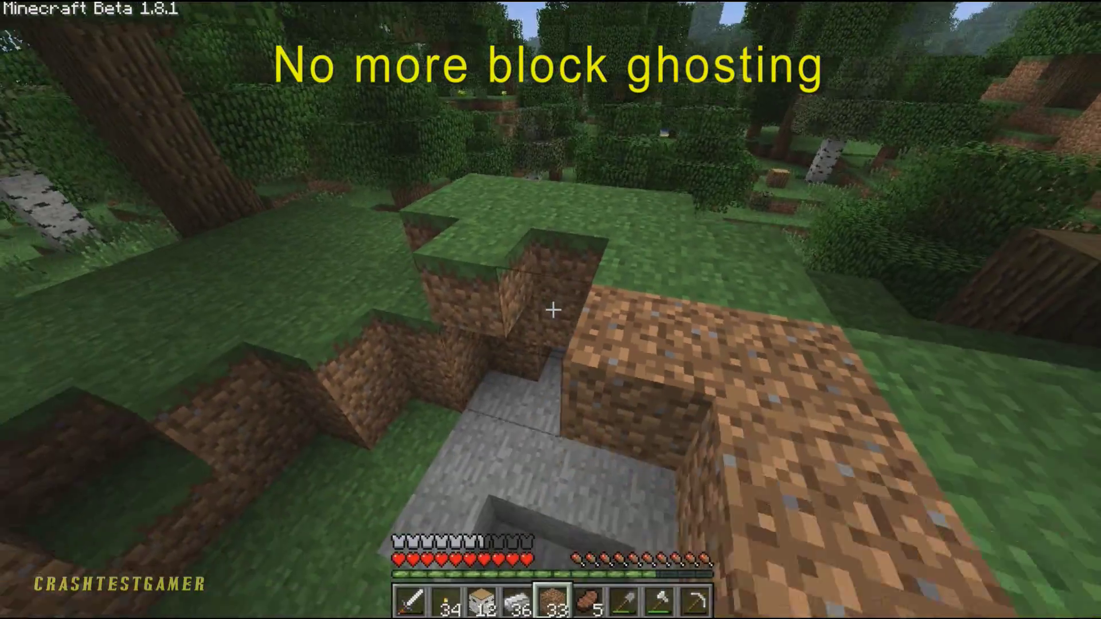
right_click(552, 309)
right_click(553, 309)
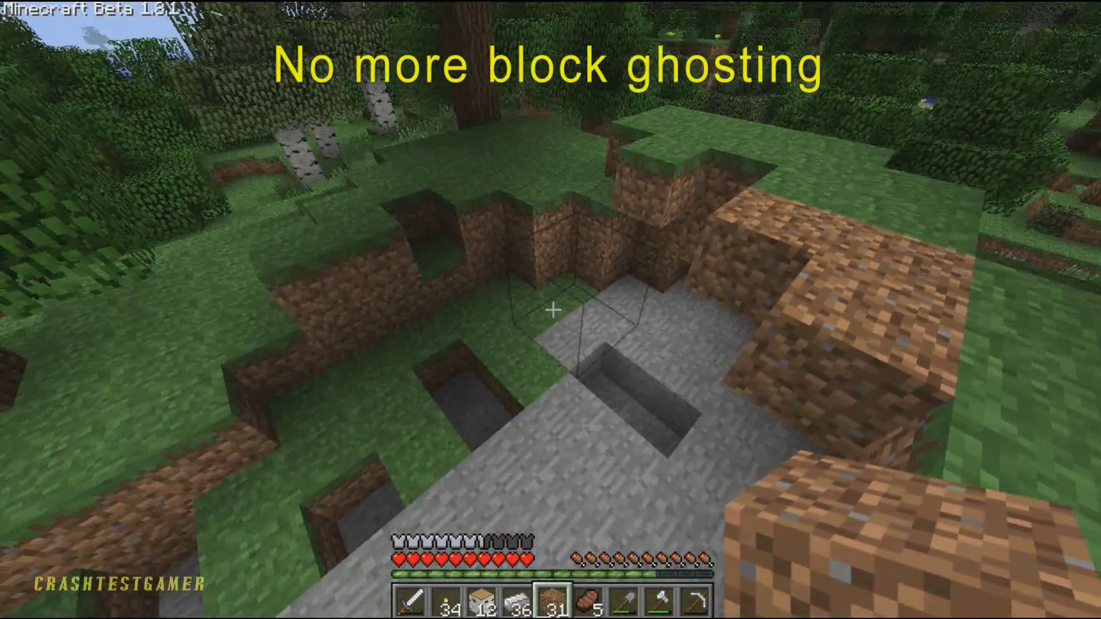
right_click(553, 309)
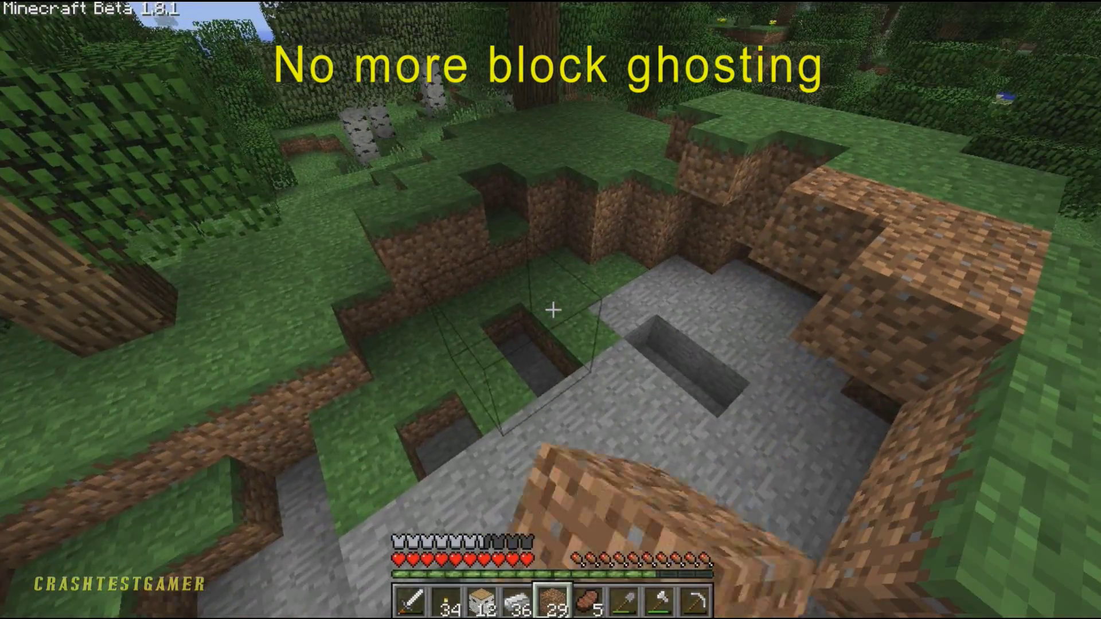
right_click(552, 310)
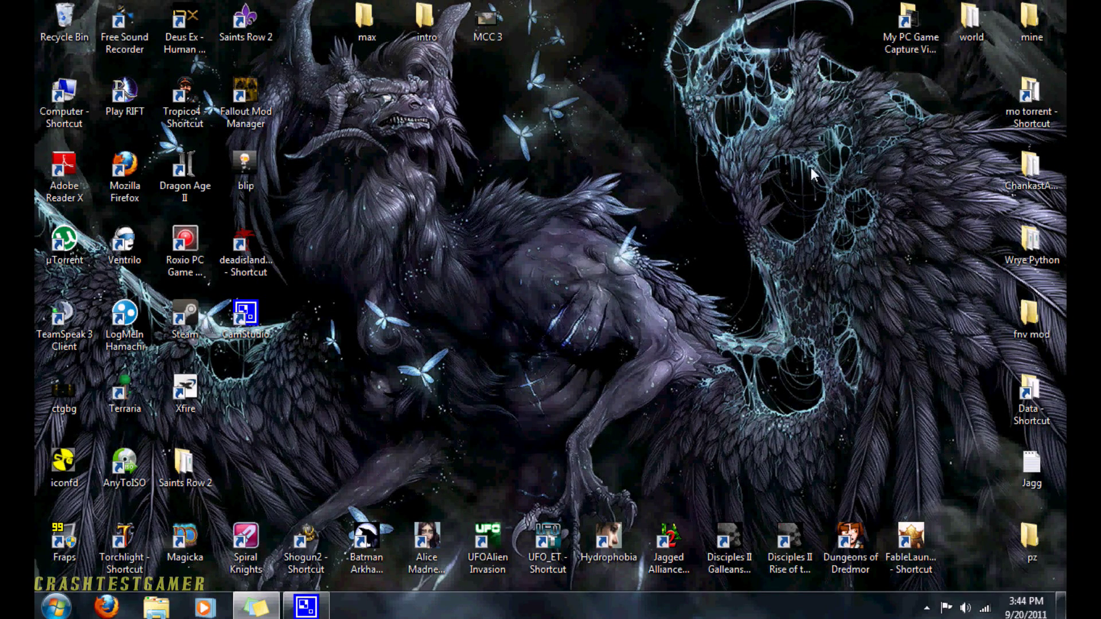
Create 'New Text Document (2)' in the mine folder and open it in Notepad.
double_click(1032, 18)
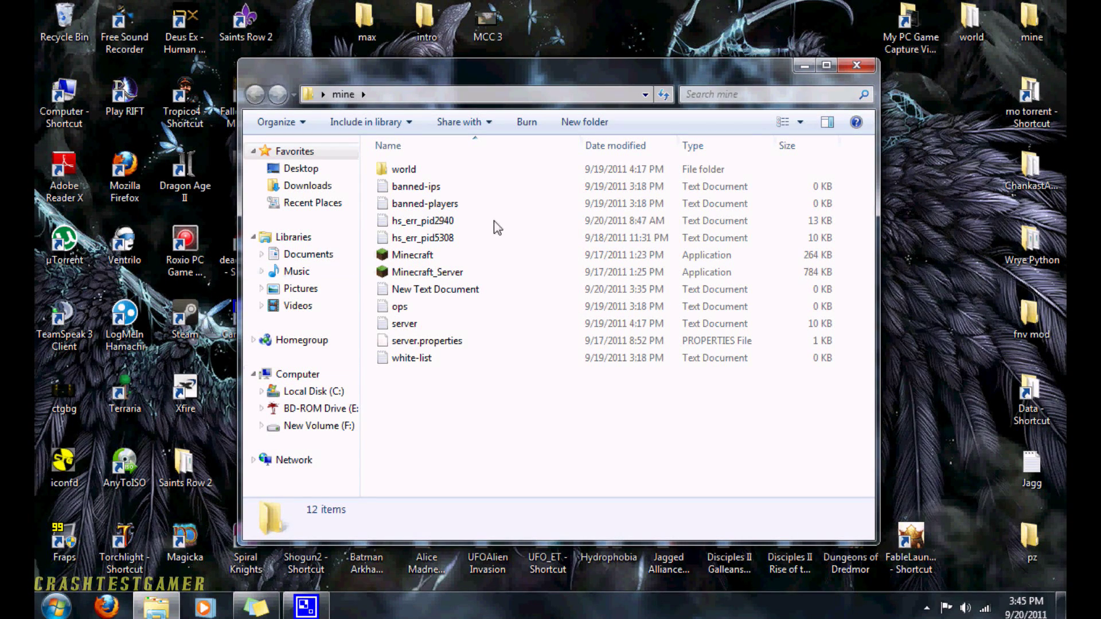
right_click(445, 407)
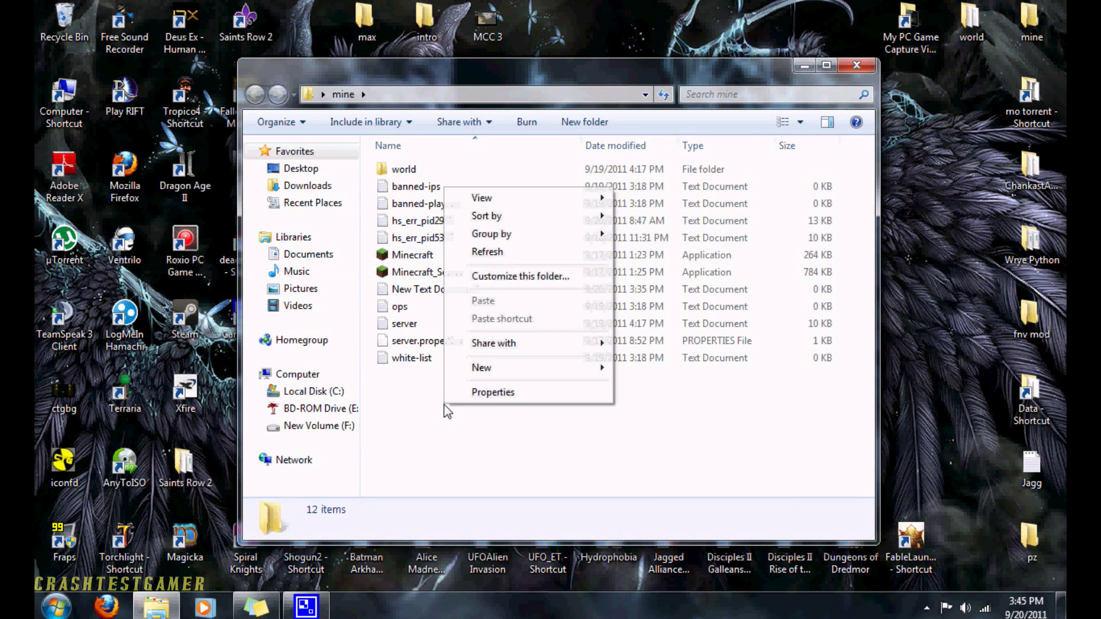
mouse_move(497, 369)
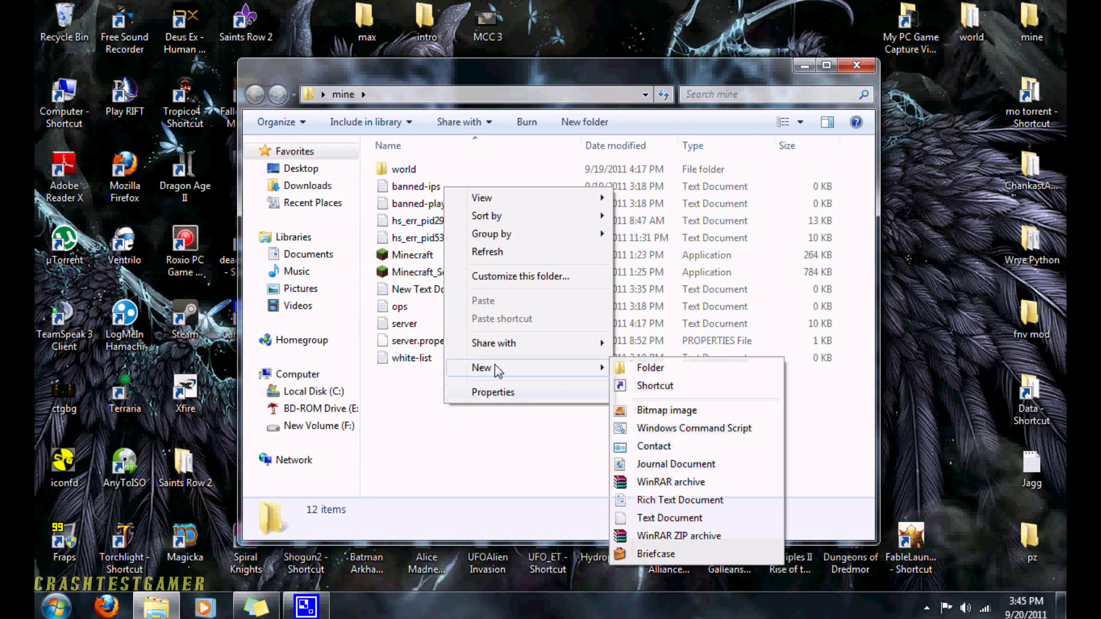
click(660, 519)
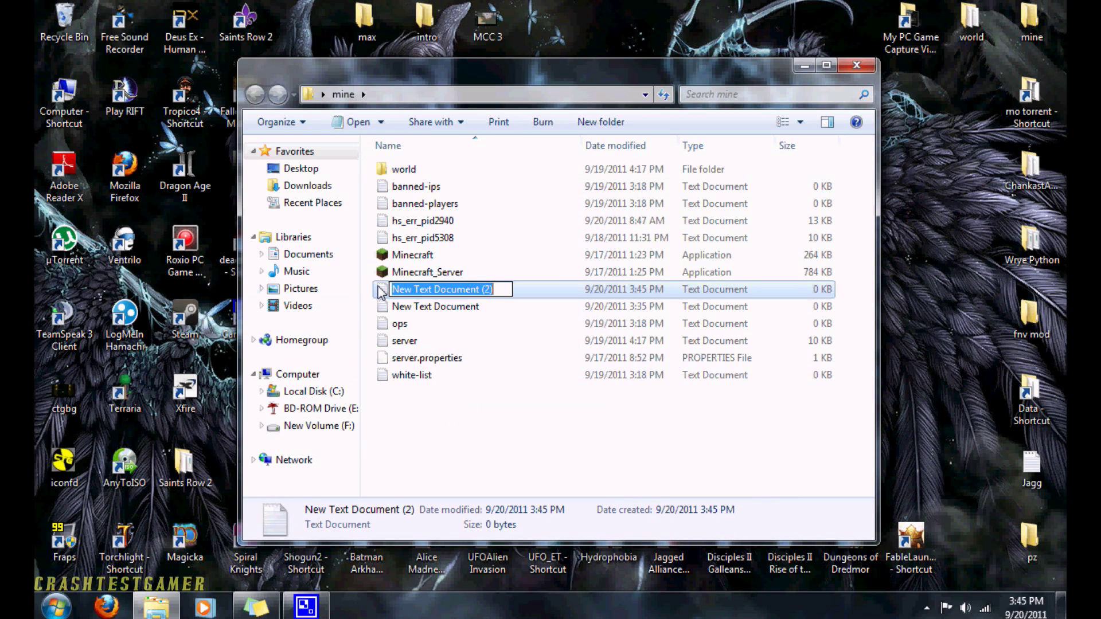
double_click(381, 288)
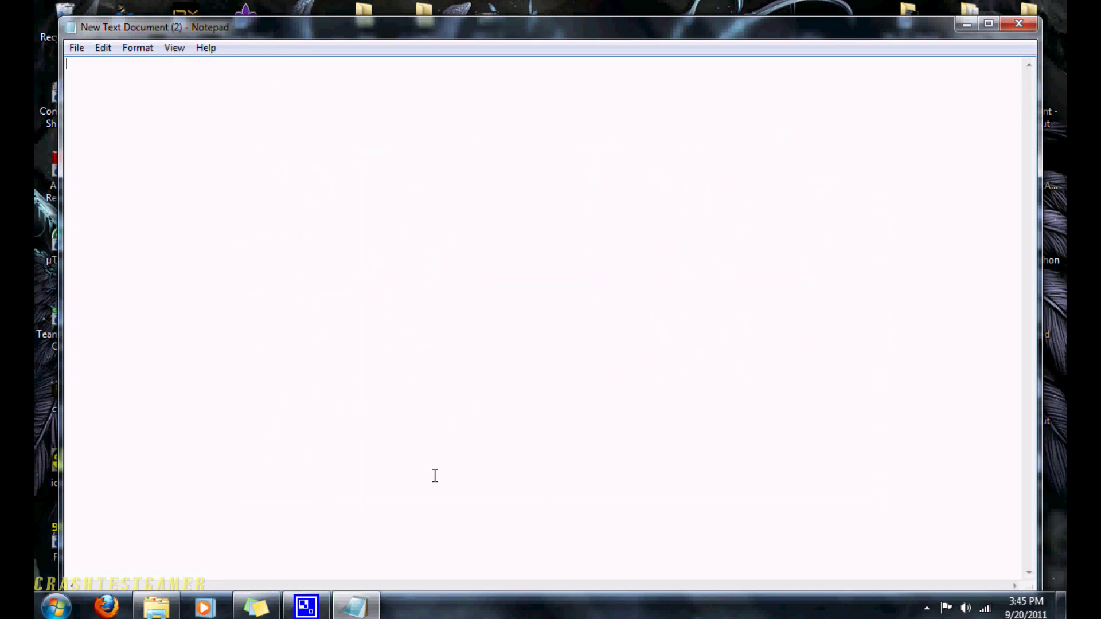
Copy the 'java -Xmx256m -Xms256m -cp Minecraft.exe net.minecraft.LauncherFrame' line from the sticky note.
click(256, 607)
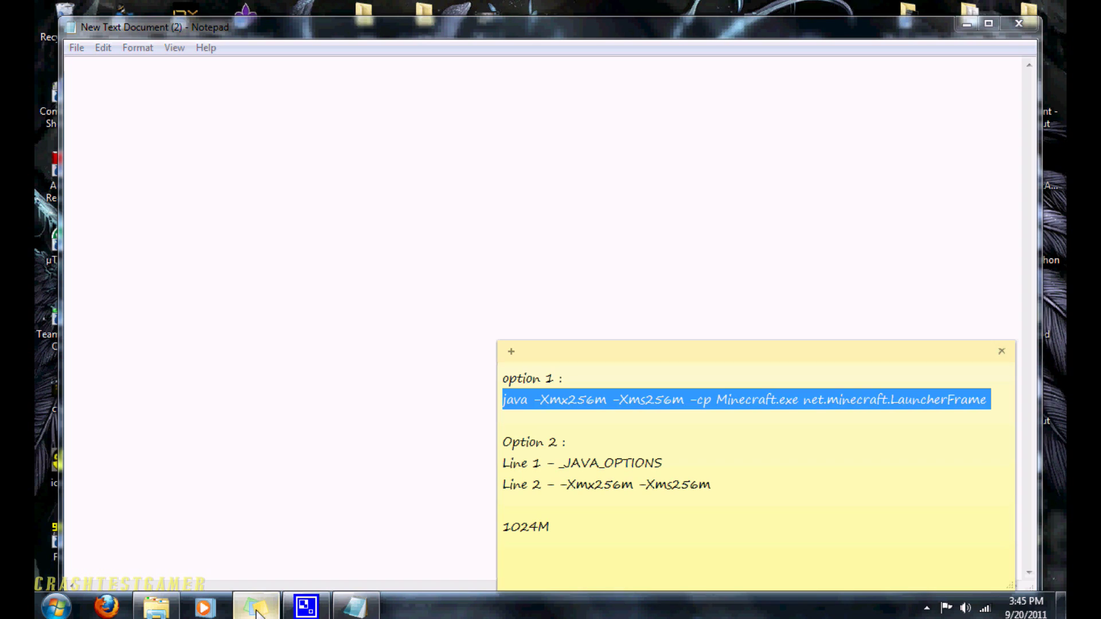
click(519, 401)
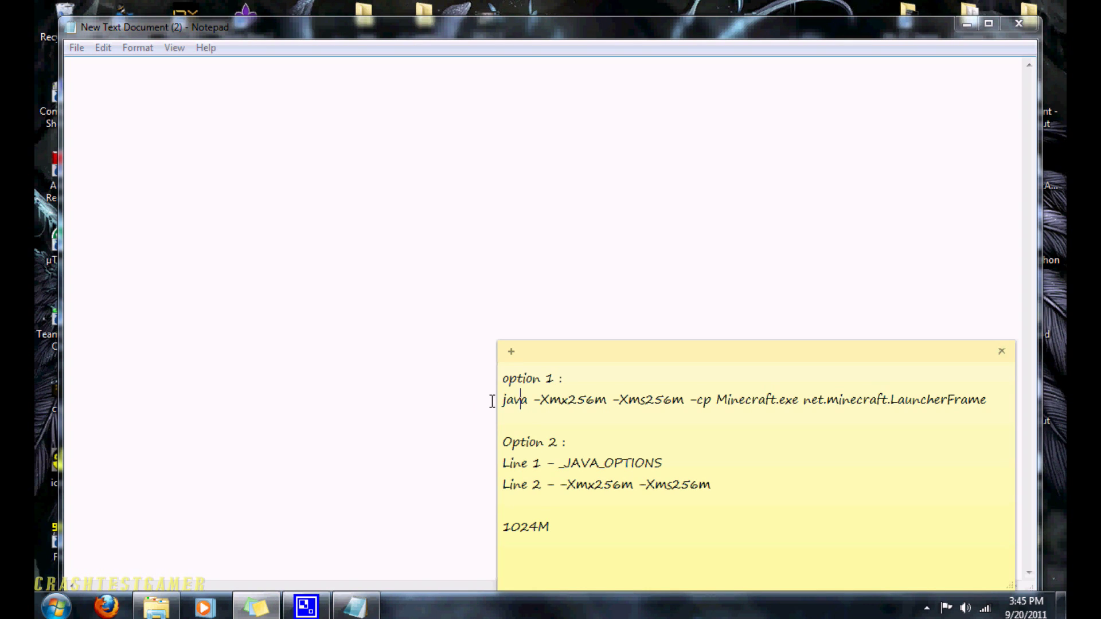
drag(503, 399, 991, 399)
right_click(987, 400)
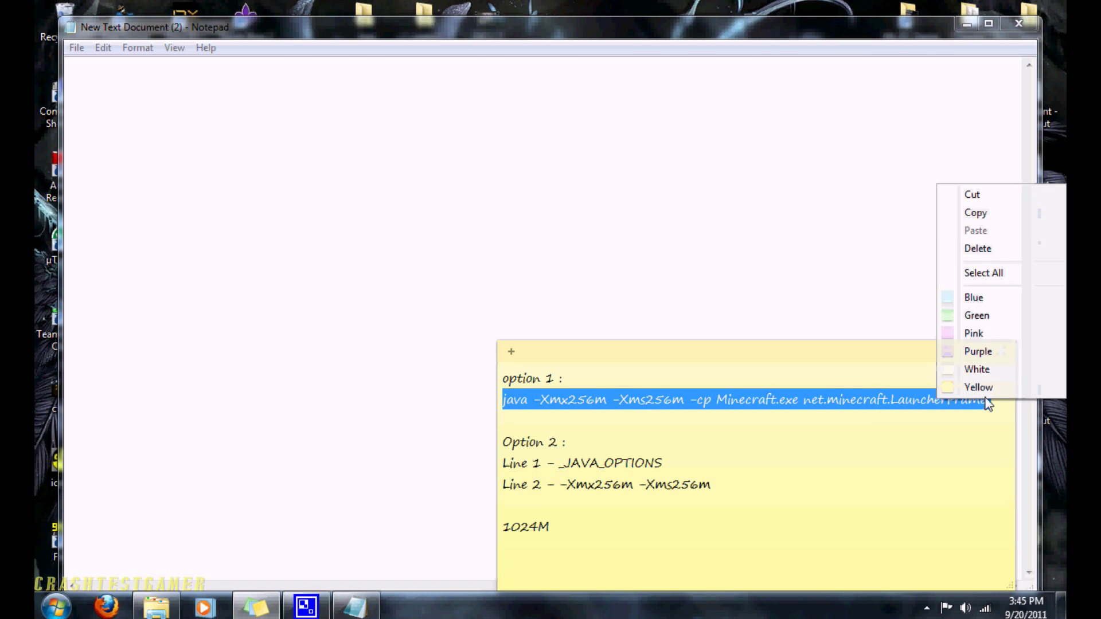
click(976, 213)
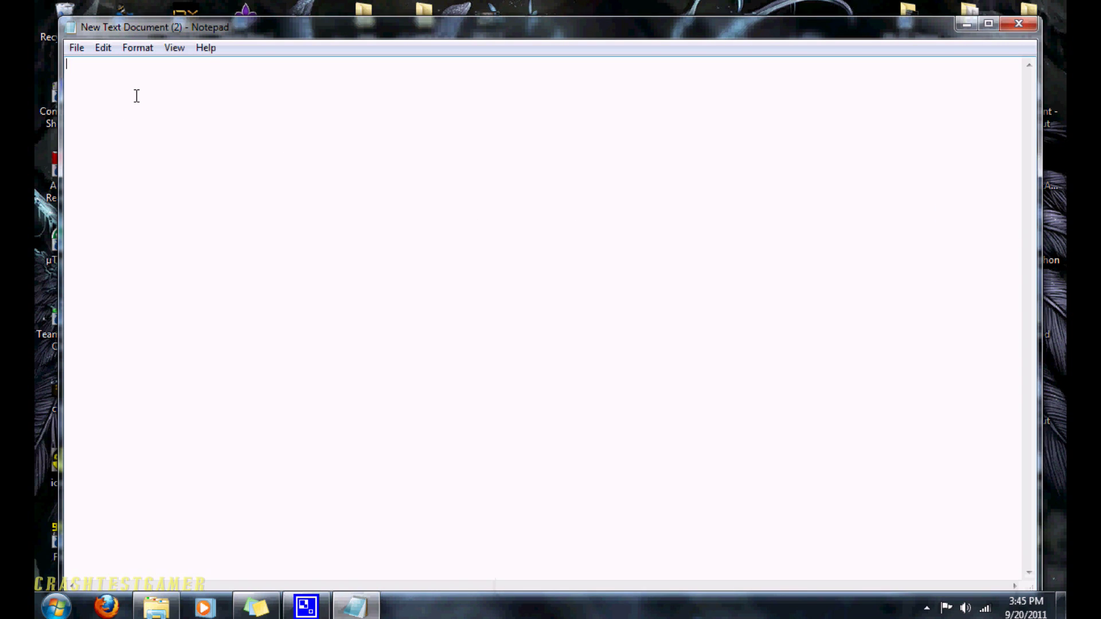
Paste the java command line into the empty Notepad document.
click(136, 97)
right_click(138, 96)
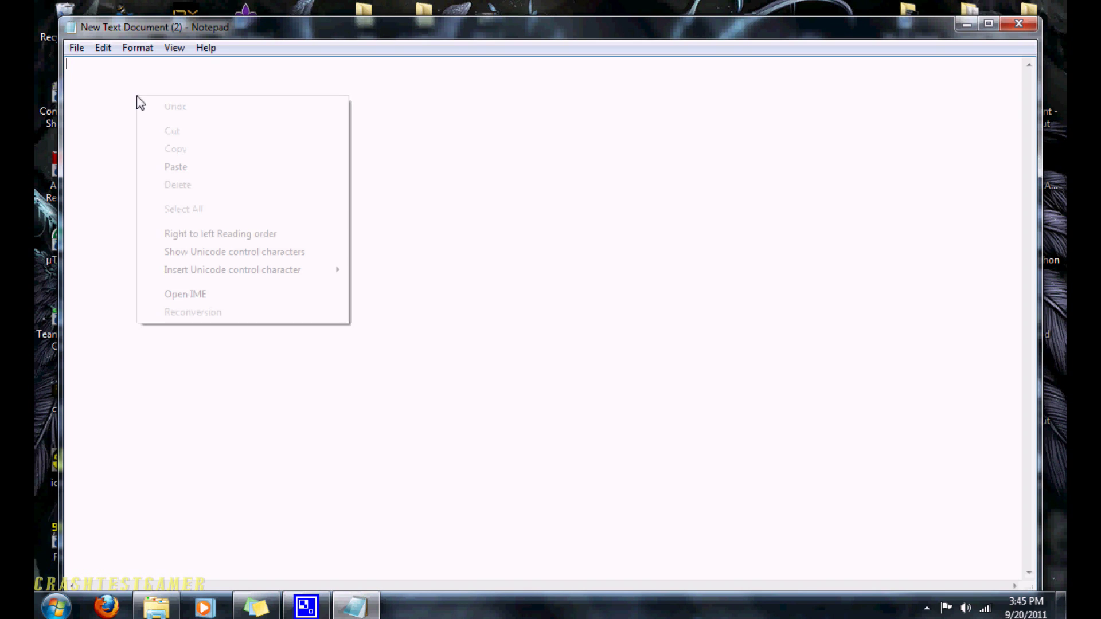
click(188, 164)
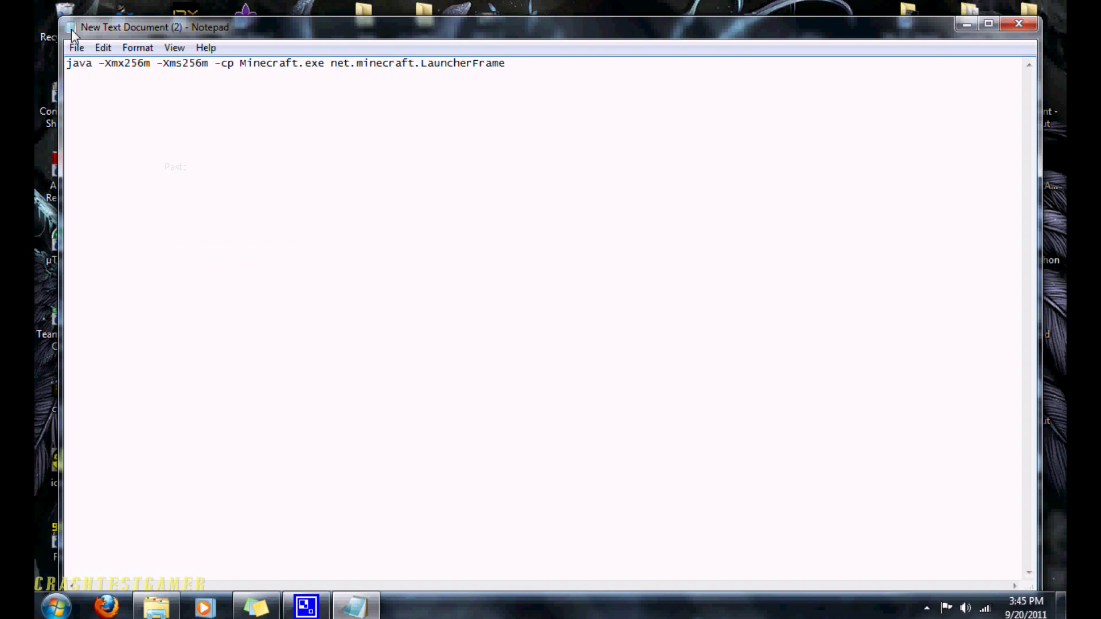
click(76, 48)
Save the document as 'Mincraft.bat' using the All Files type.
mouse_move(104, 48)
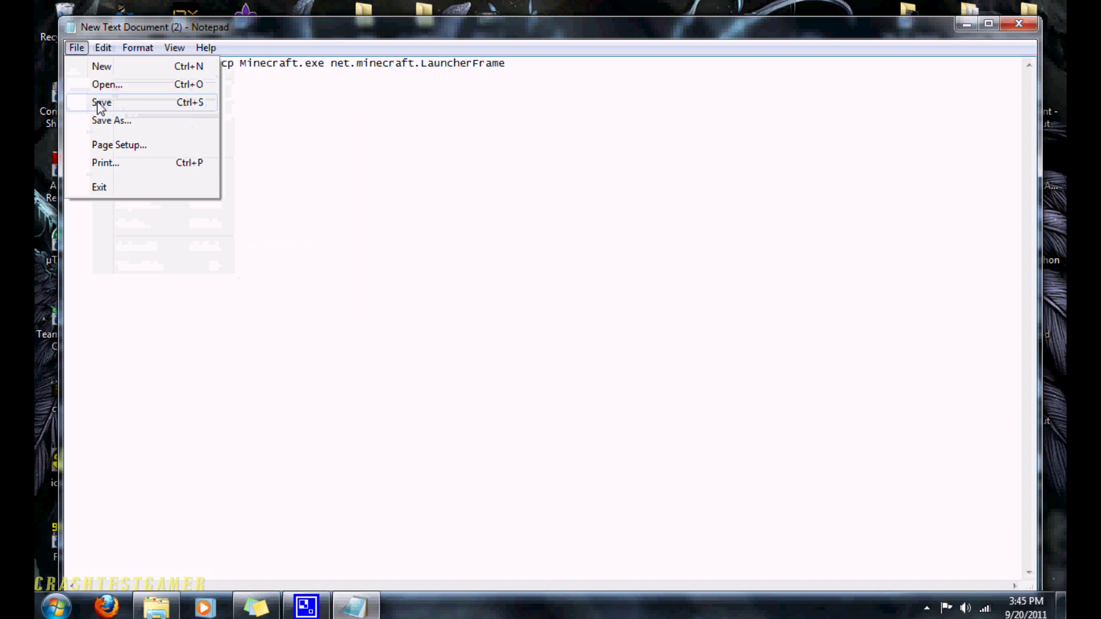
click(129, 122)
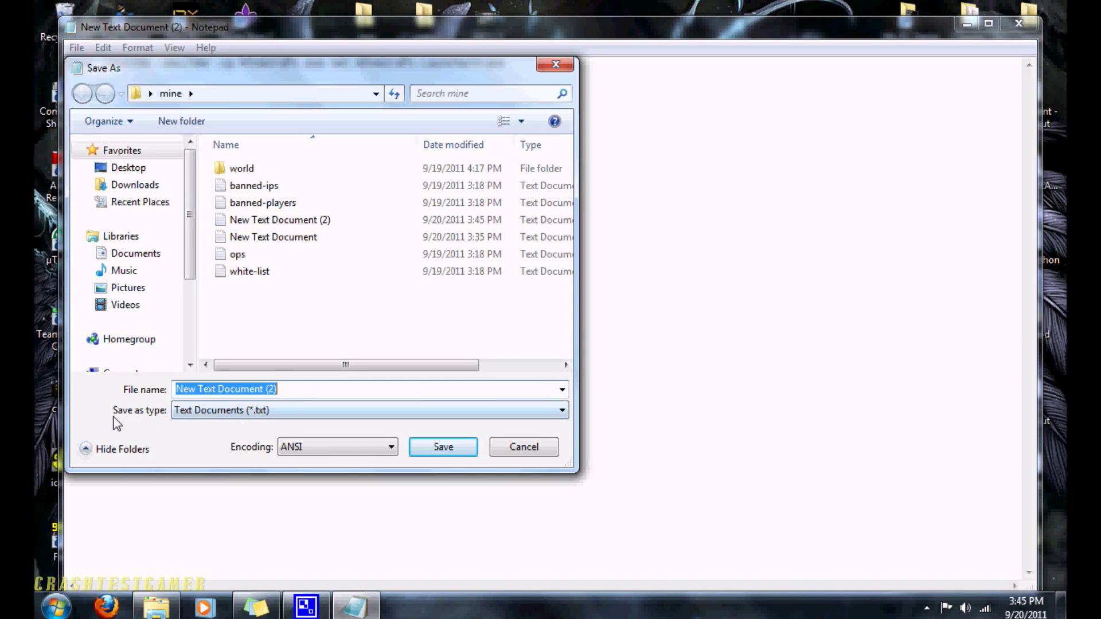
click(221, 411)
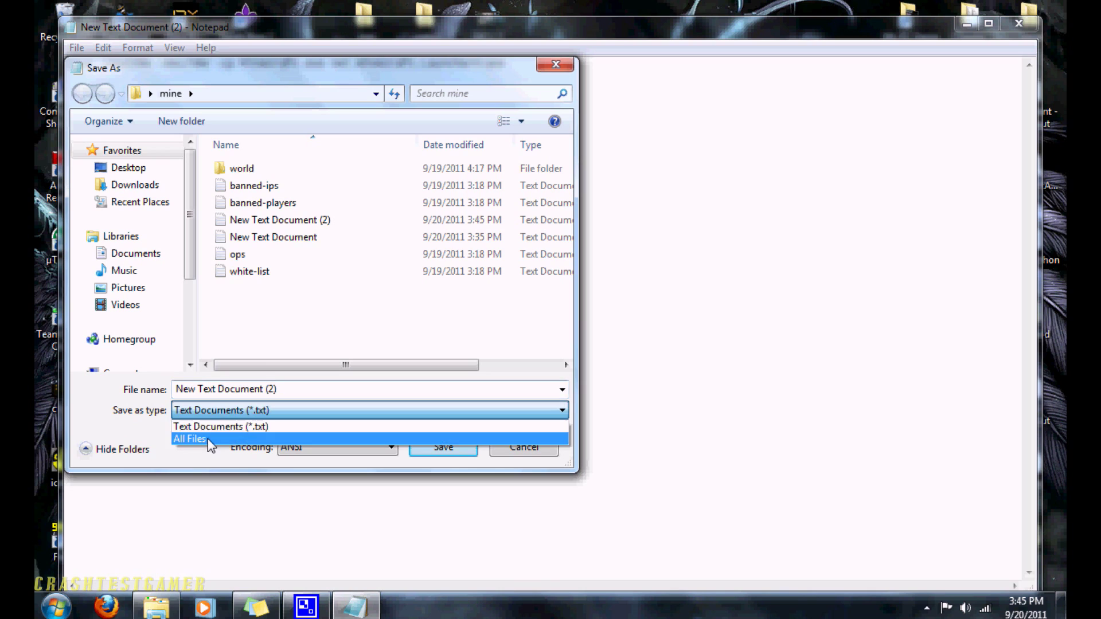
click(207, 439)
double_click(292, 386)
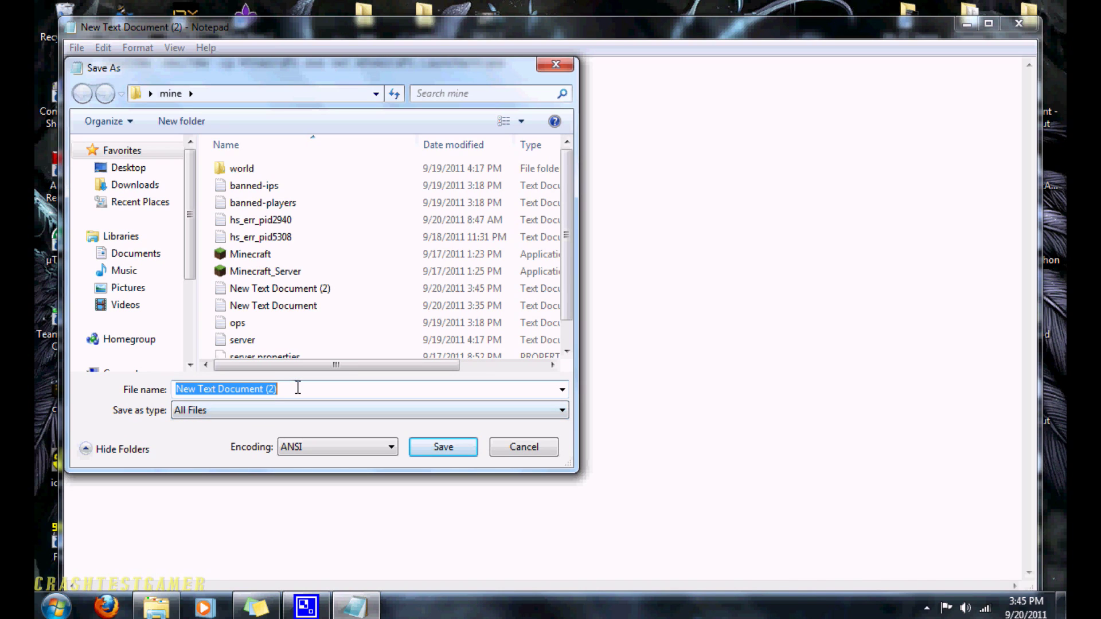
text(M)
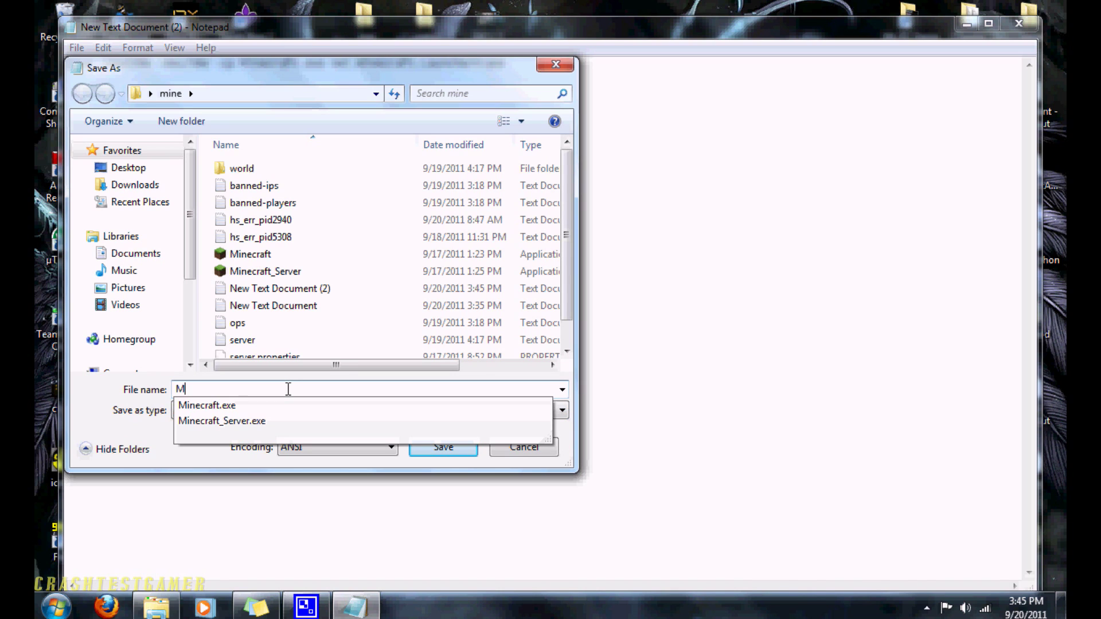
text(incraft)
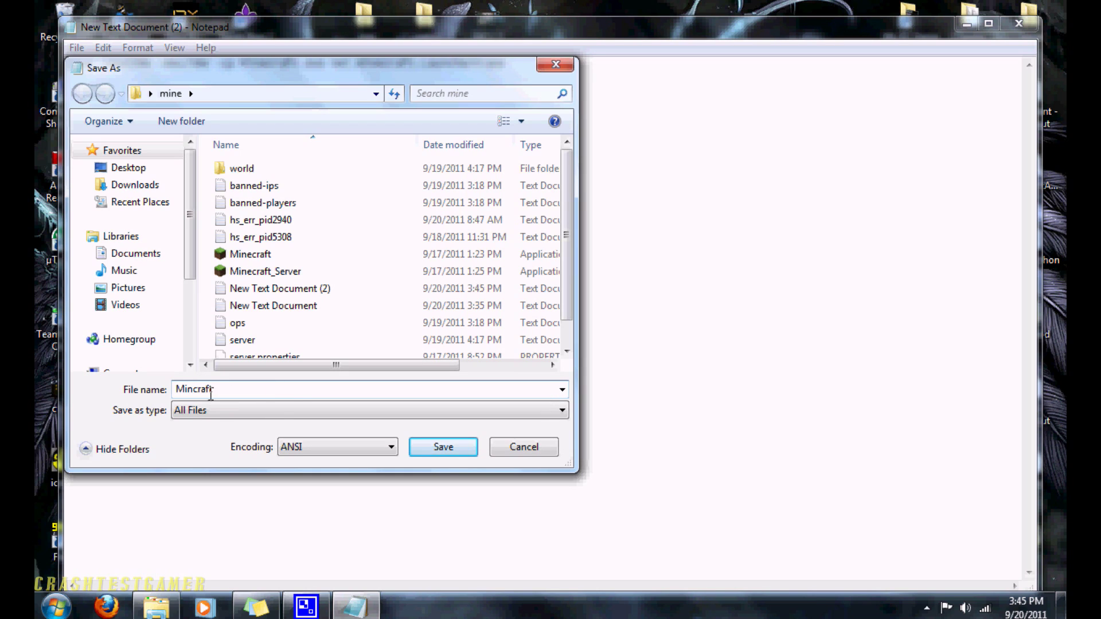
click(191, 391)
text(e)
key(End)
text(.bat)
click(447, 447)
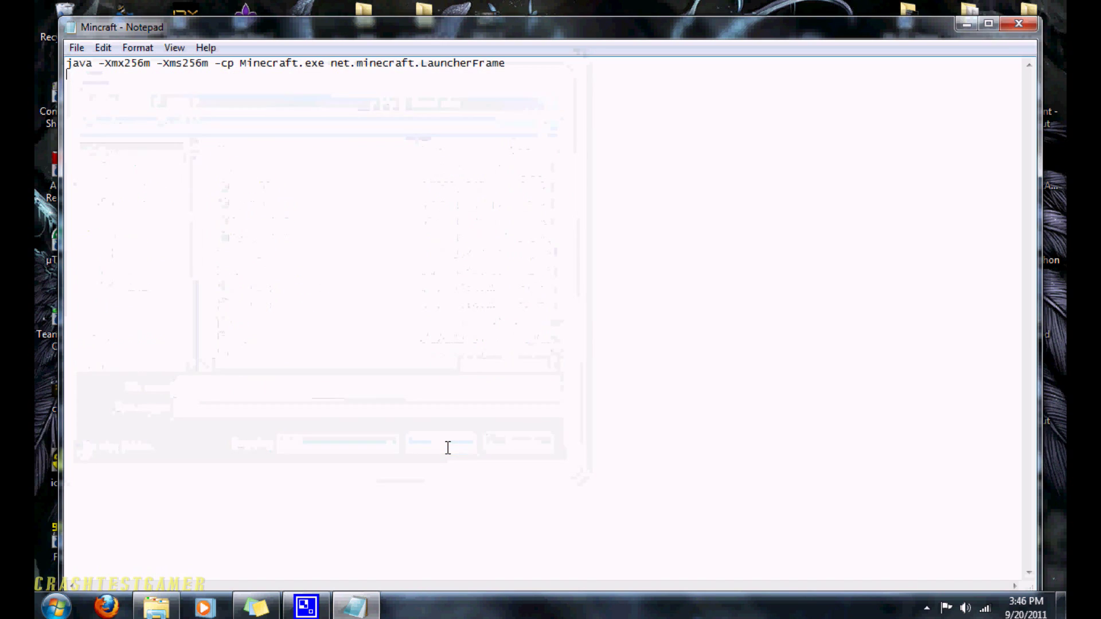
Close Notepad, delete both New Text Documents, then run Mincraft.bat and log in to Minecraft.
click(1022, 29)
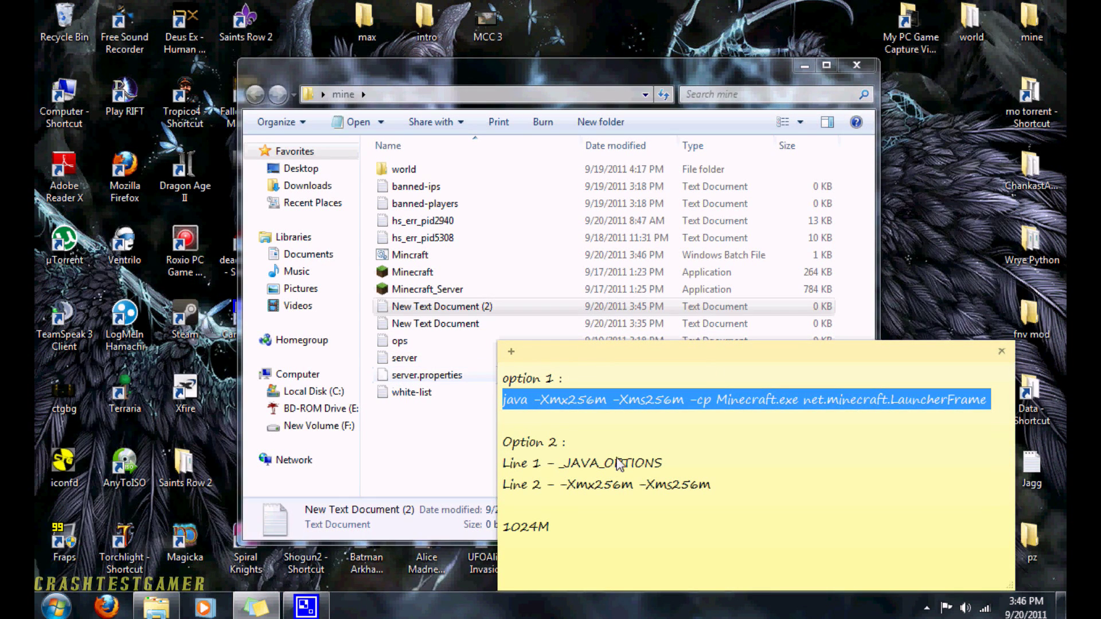
click(256, 606)
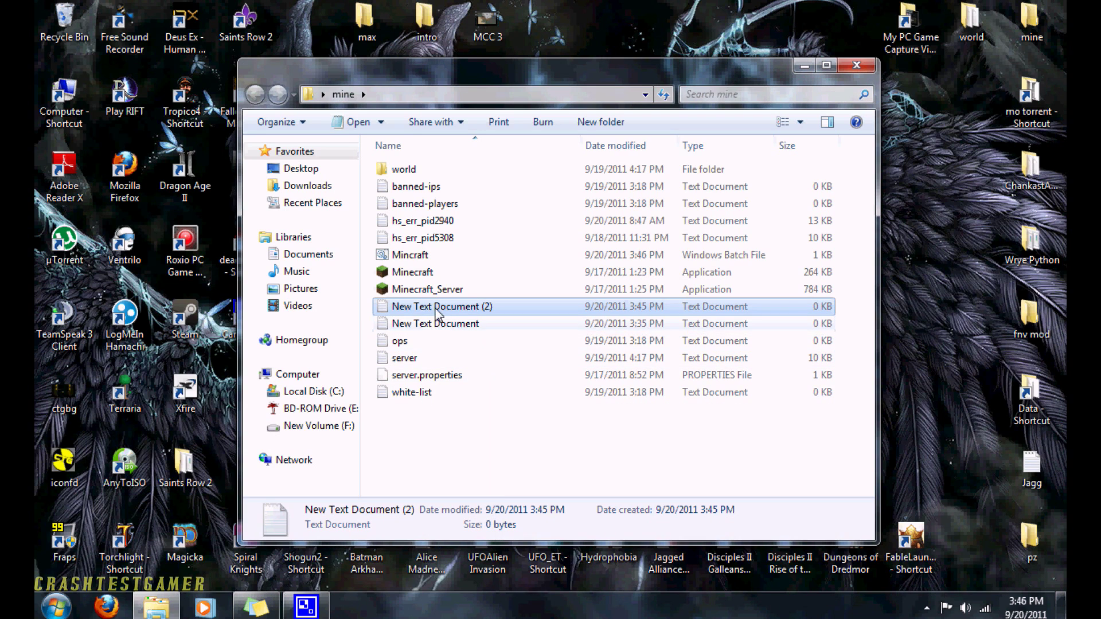
ctrl+click(400, 324)
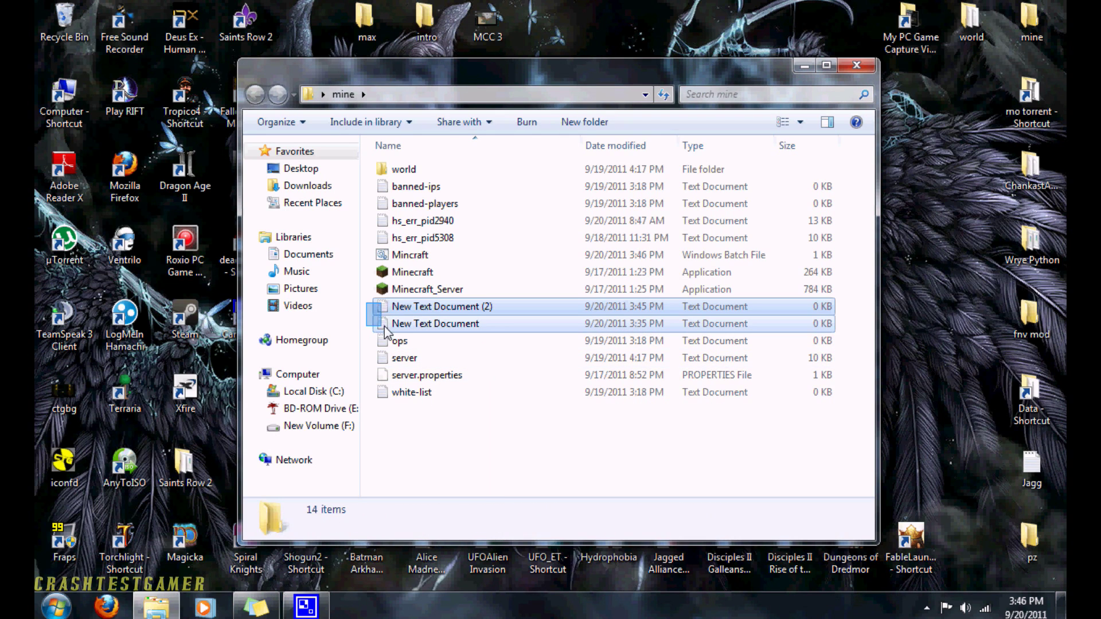
right_click(401, 323)
click(468, 535)
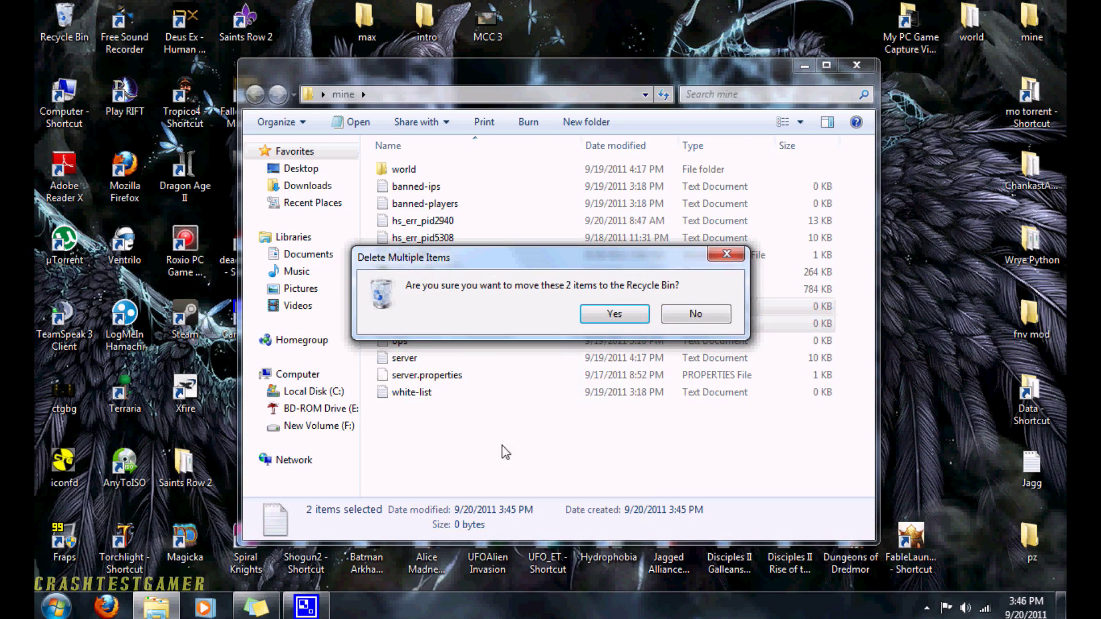
key(Return)
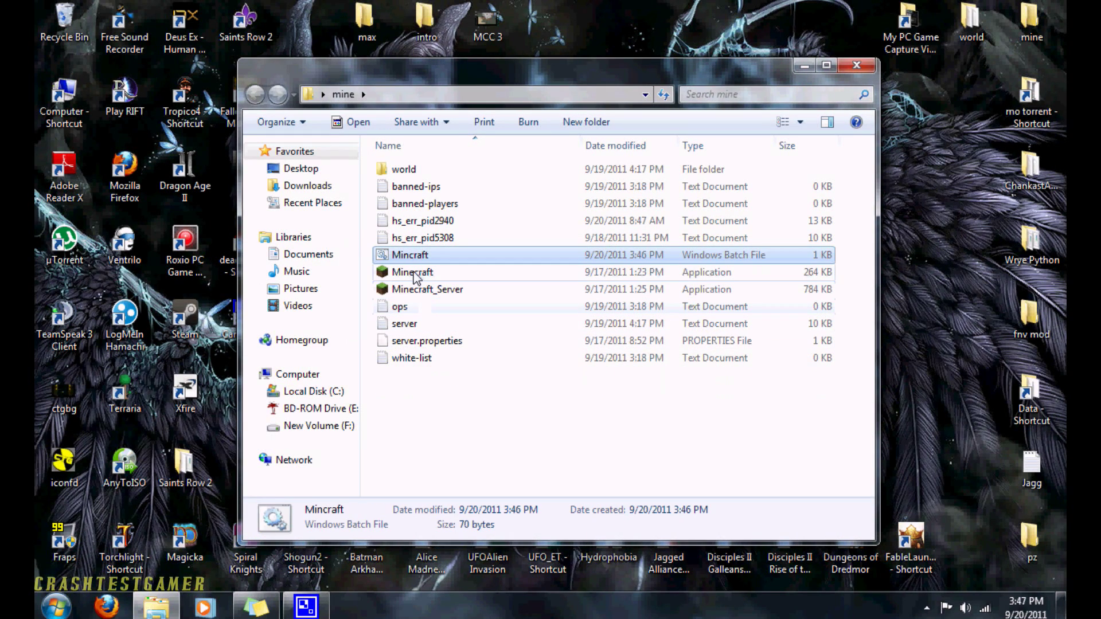
double_click(411, 258)
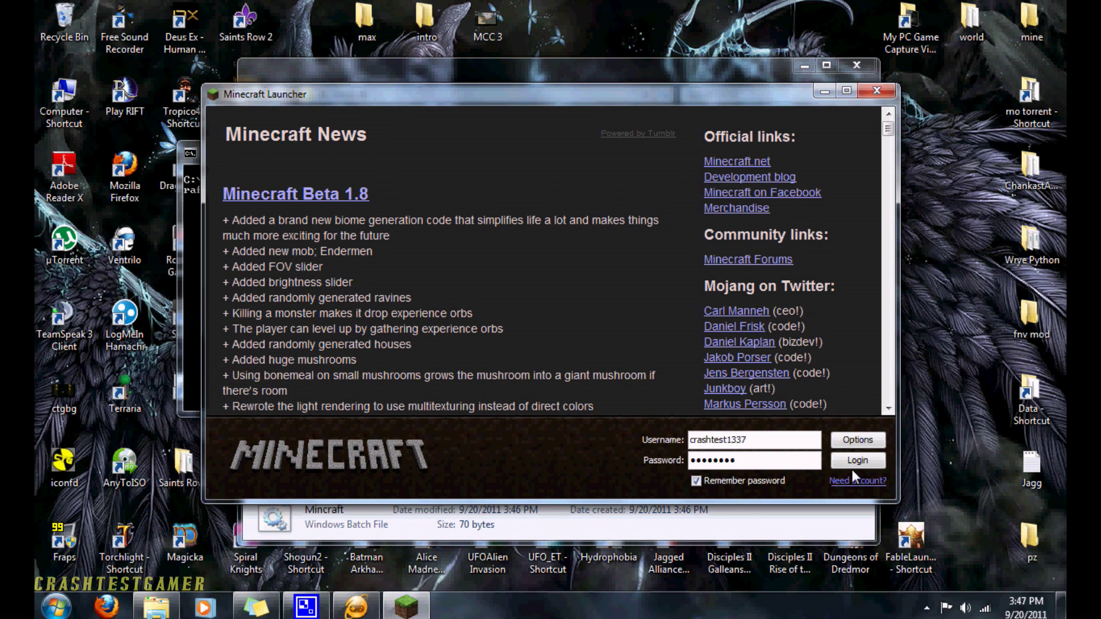
click(852, 466)
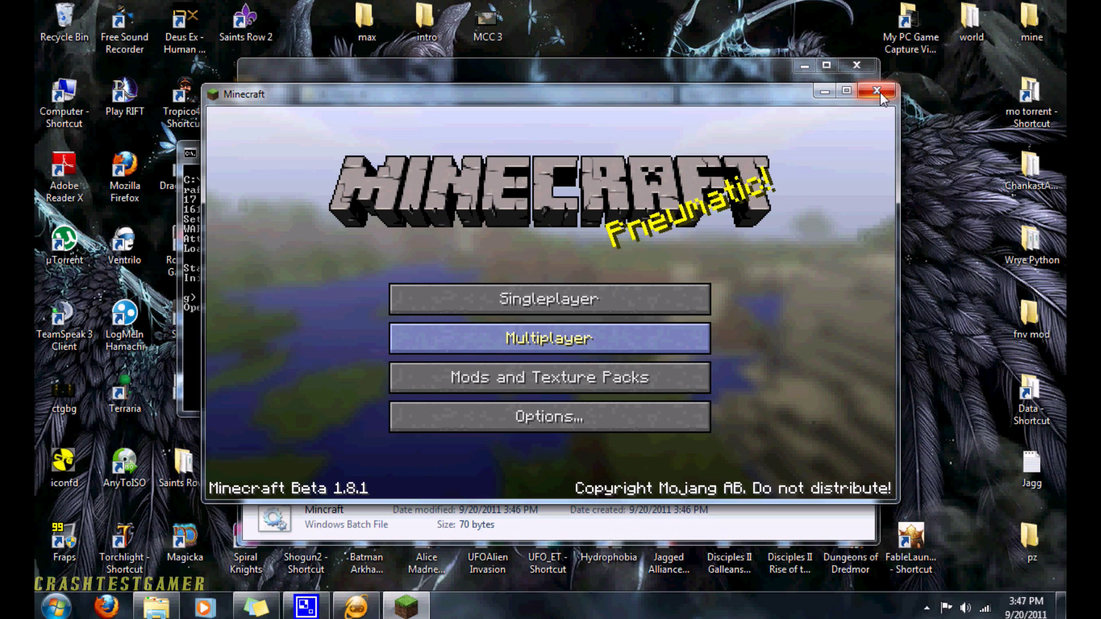
Close Minecraft and delete Mincraft.bat from the mine folder, confirming with Yes.
click(878, 92)
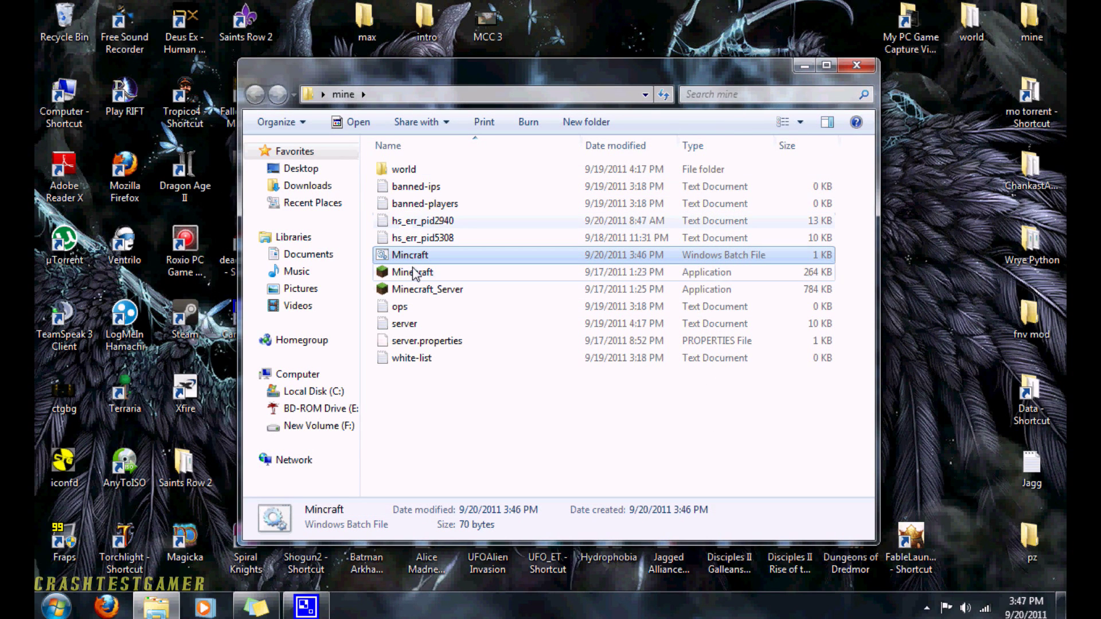
right_click(414, 256)
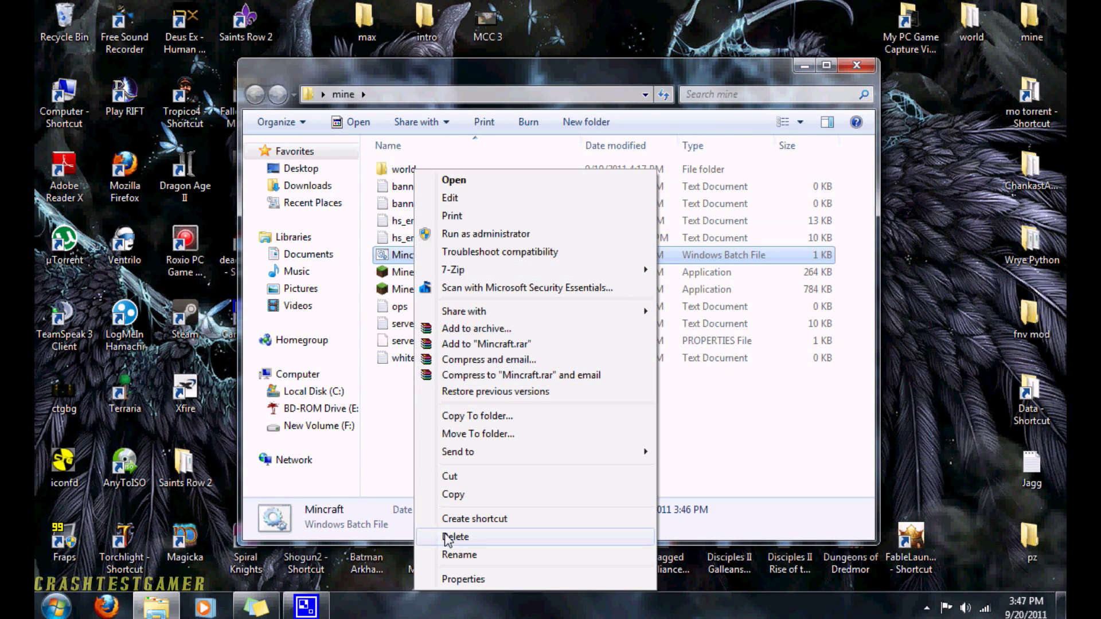
click(473, 538)
click(603, 367)
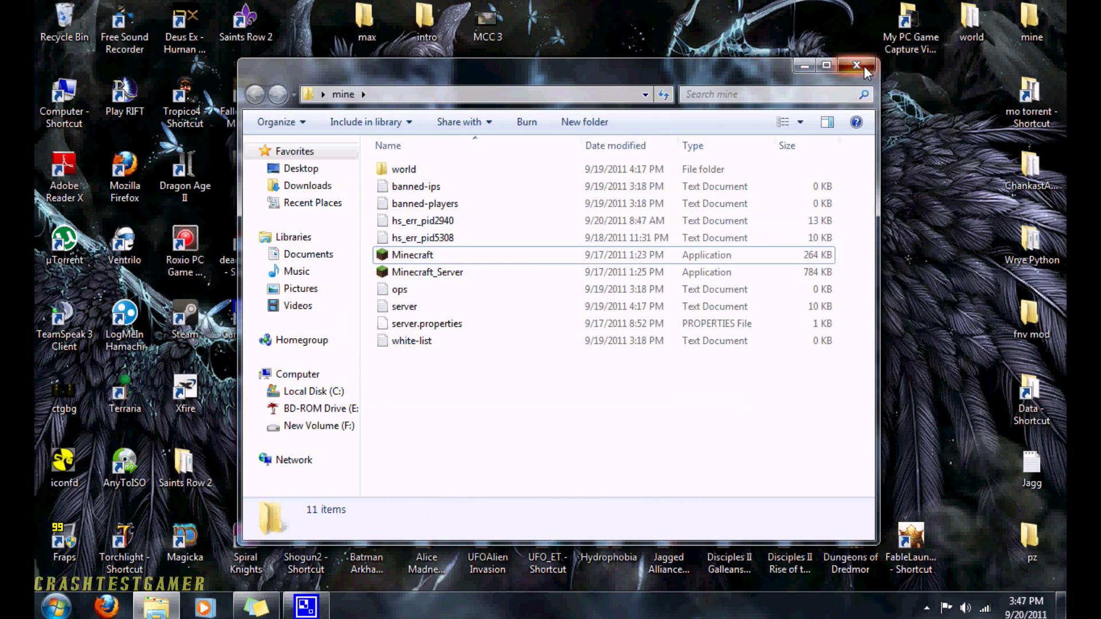
Close the mine folder and reach Environment Variables via Computer Properties and Advanced system settings.
click(864, 67)
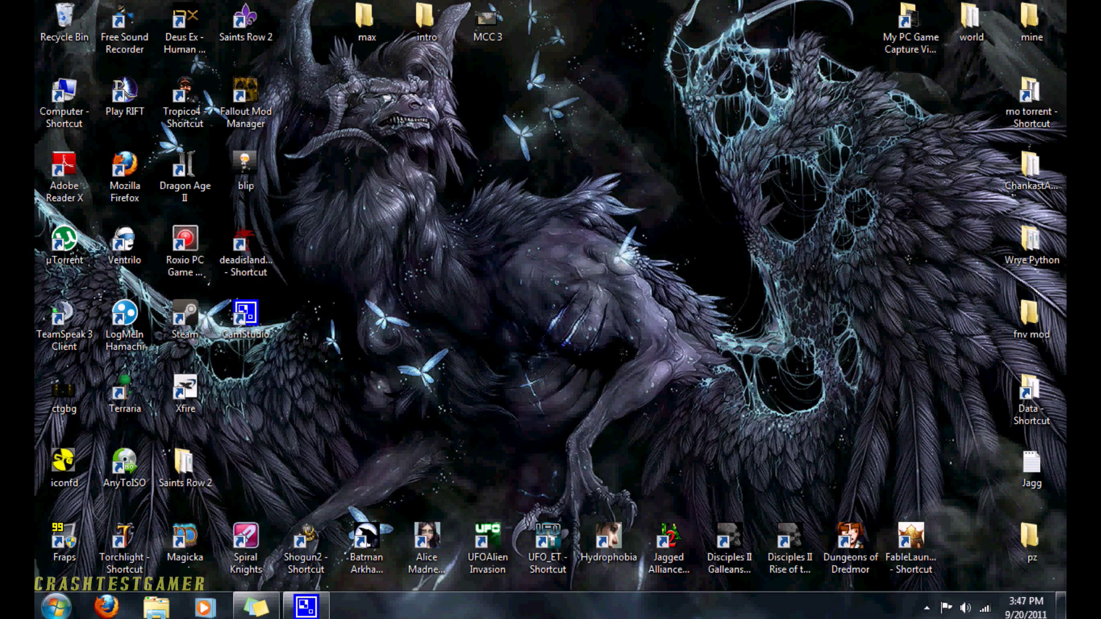
click(56, 610)
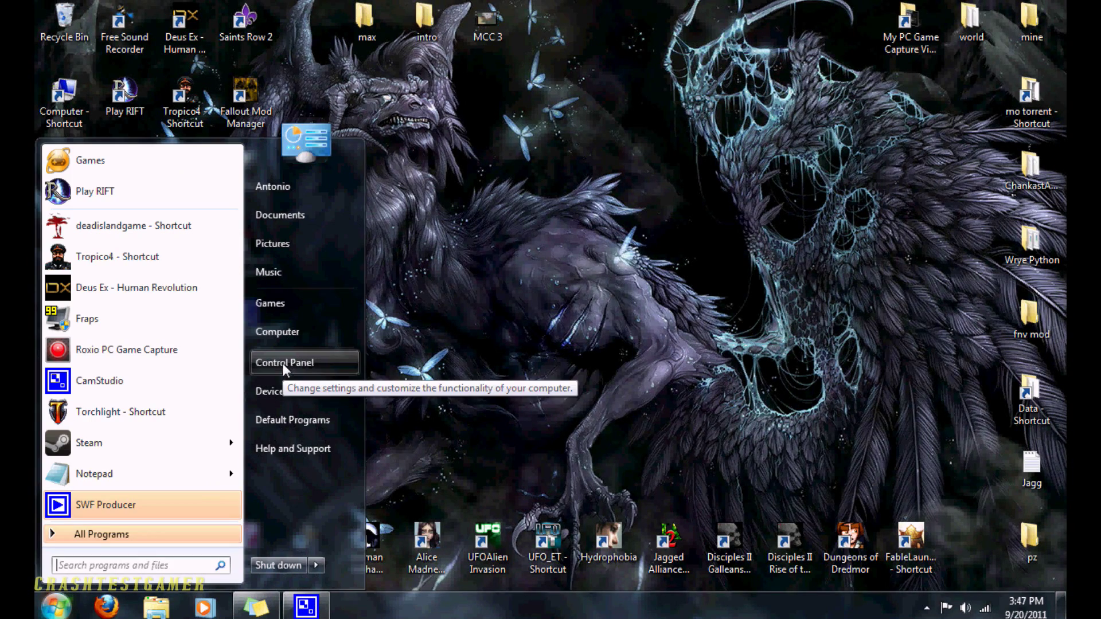
right_click(279, 331)
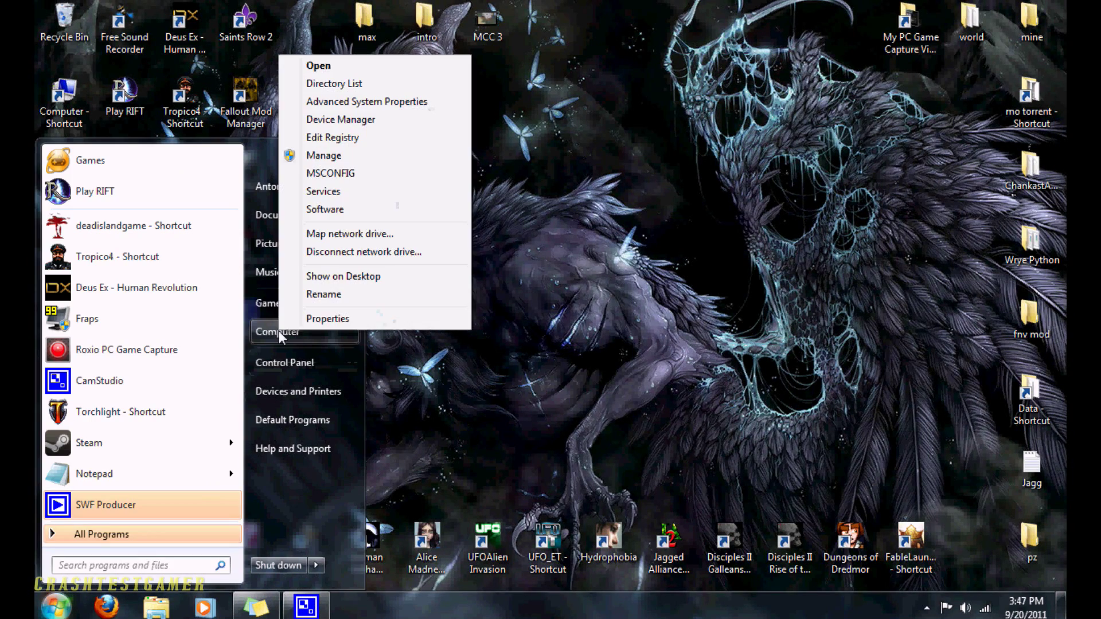
click(335, 321)
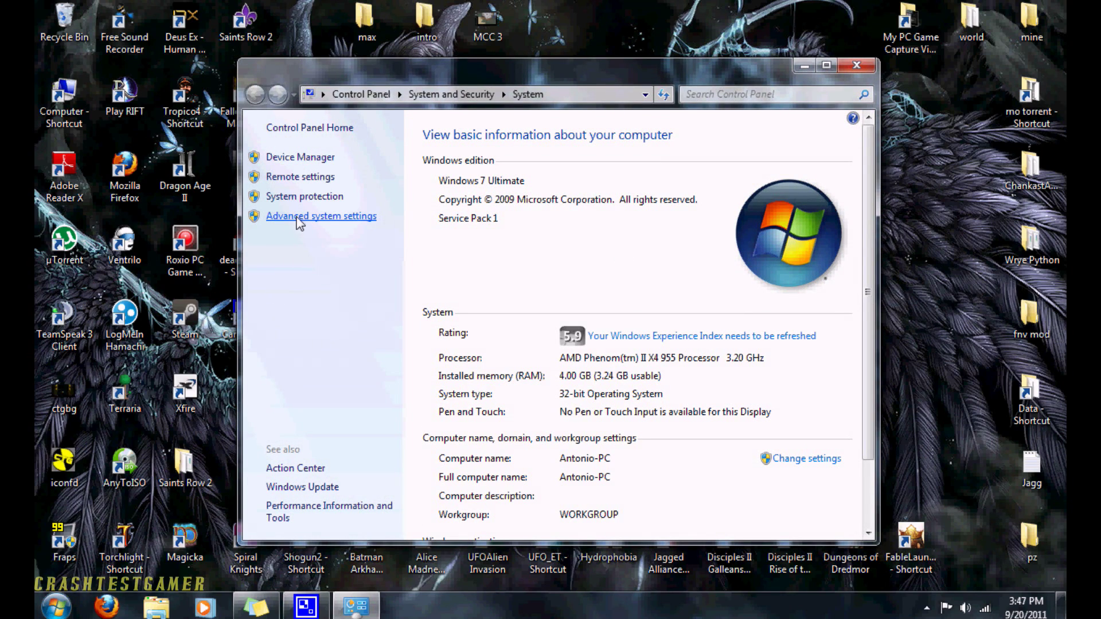
click(297, 217)
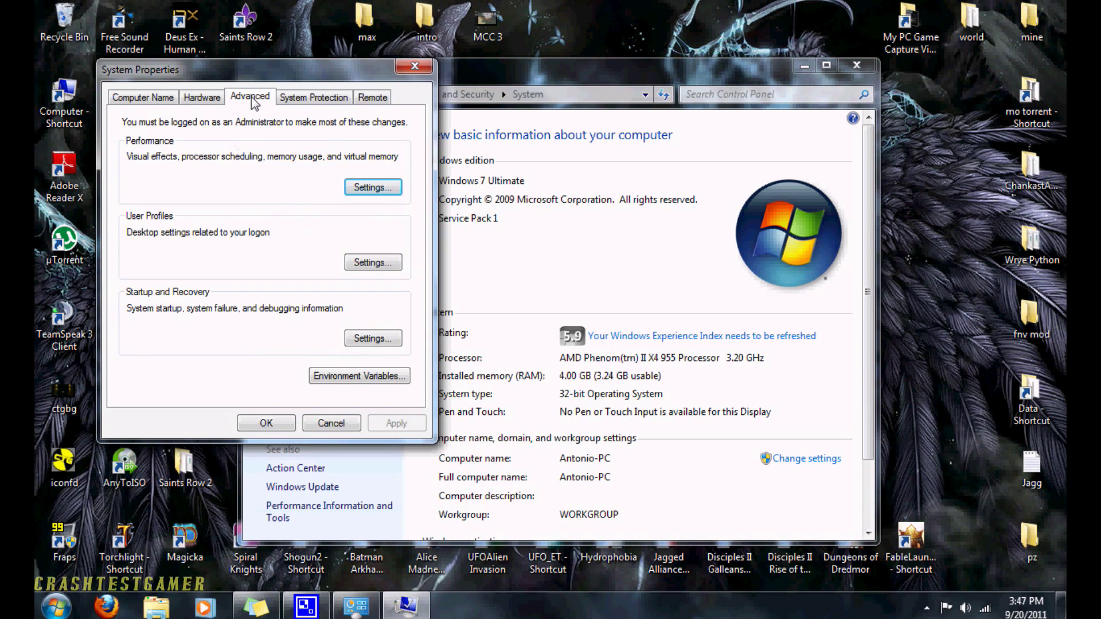
click(350, 379)
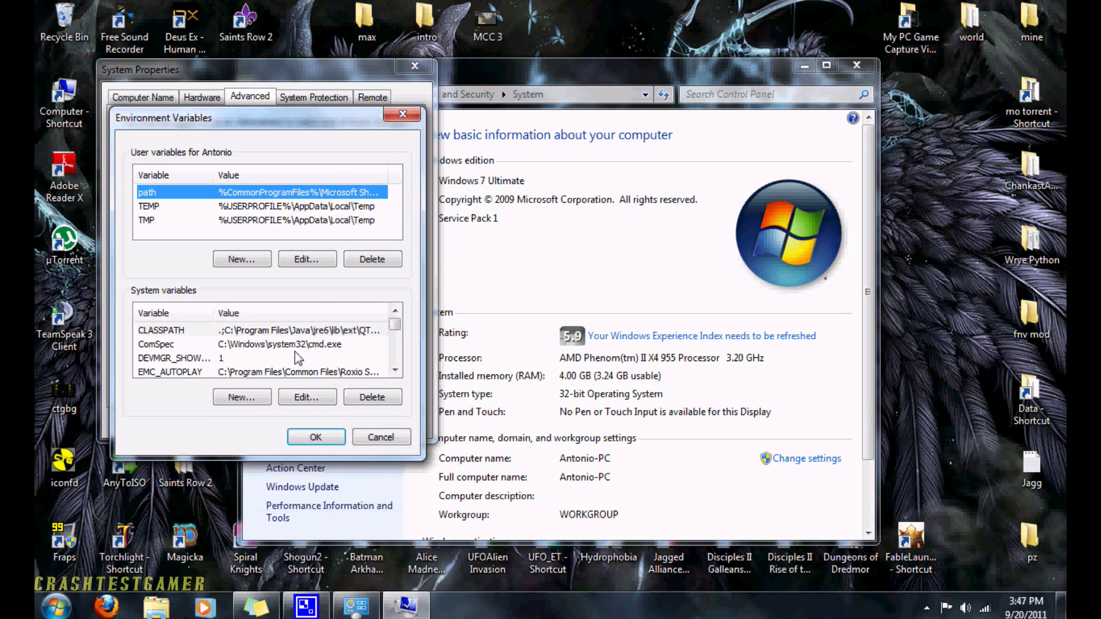
Start a new user variable and paste _JAVA_OPTIONS from the sticky note as its name.
click(259, 260)
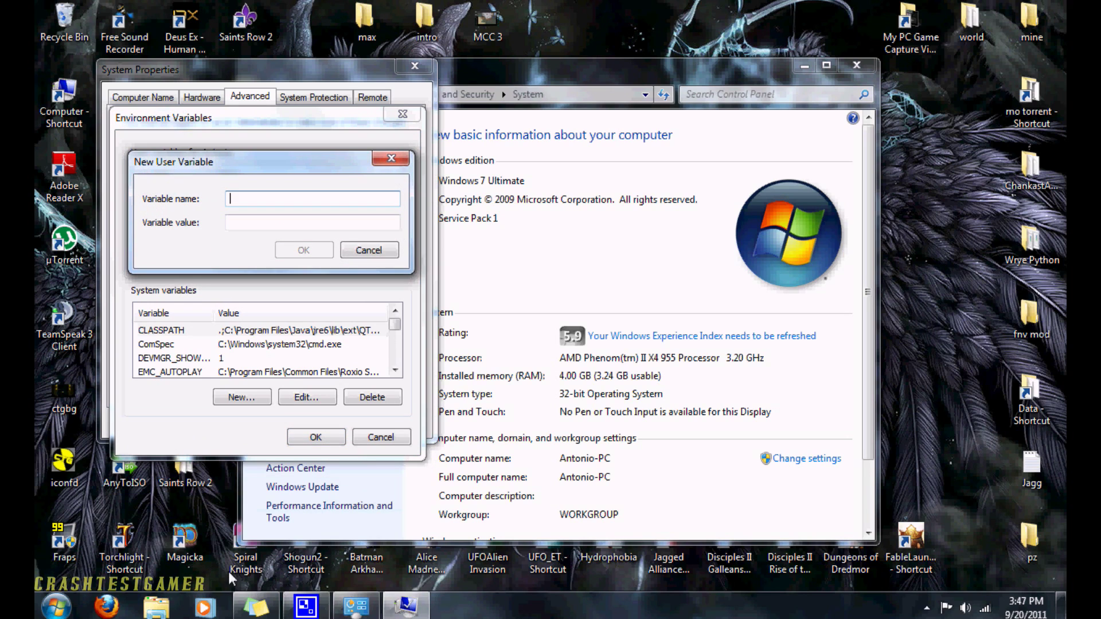
click(255, 606)
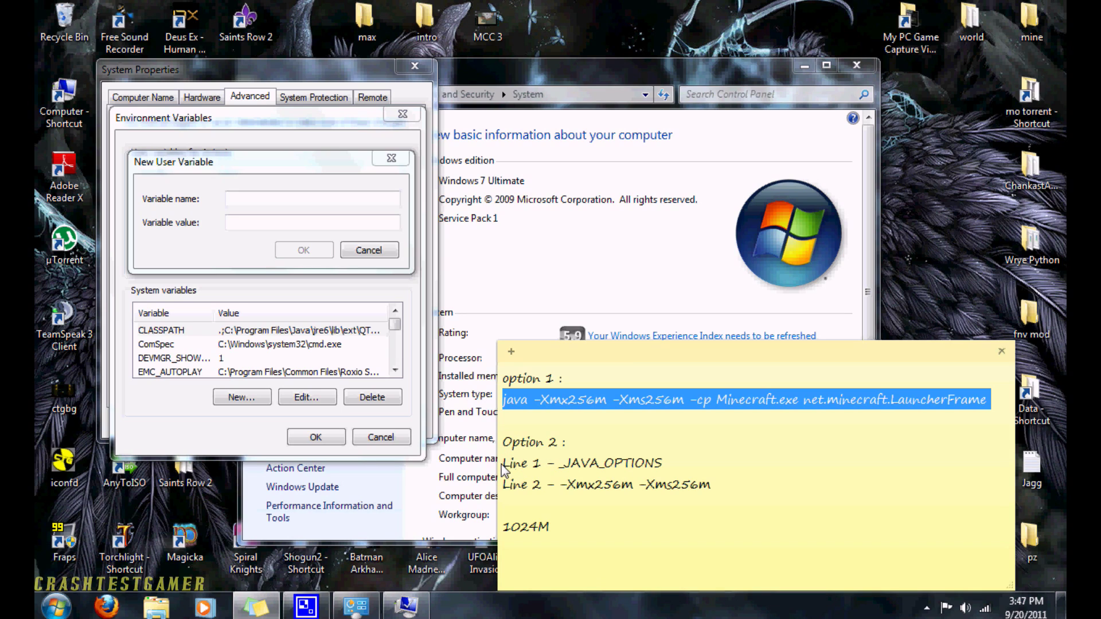
drag(503, 463, 670, 471)
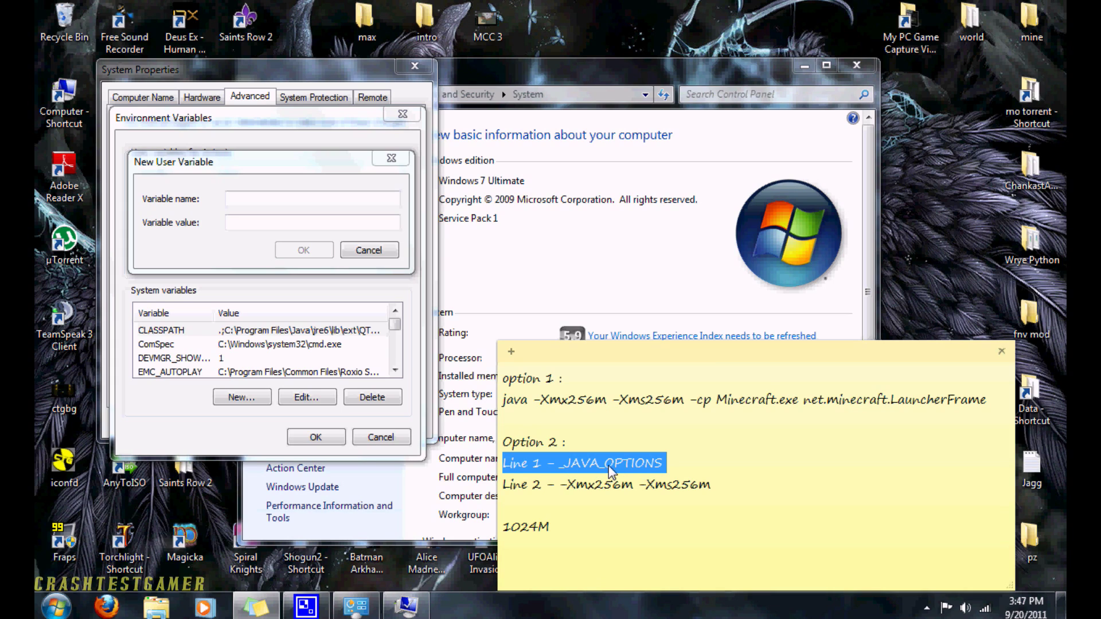
click(559, 465)
drag(560, 465, 683, 471)
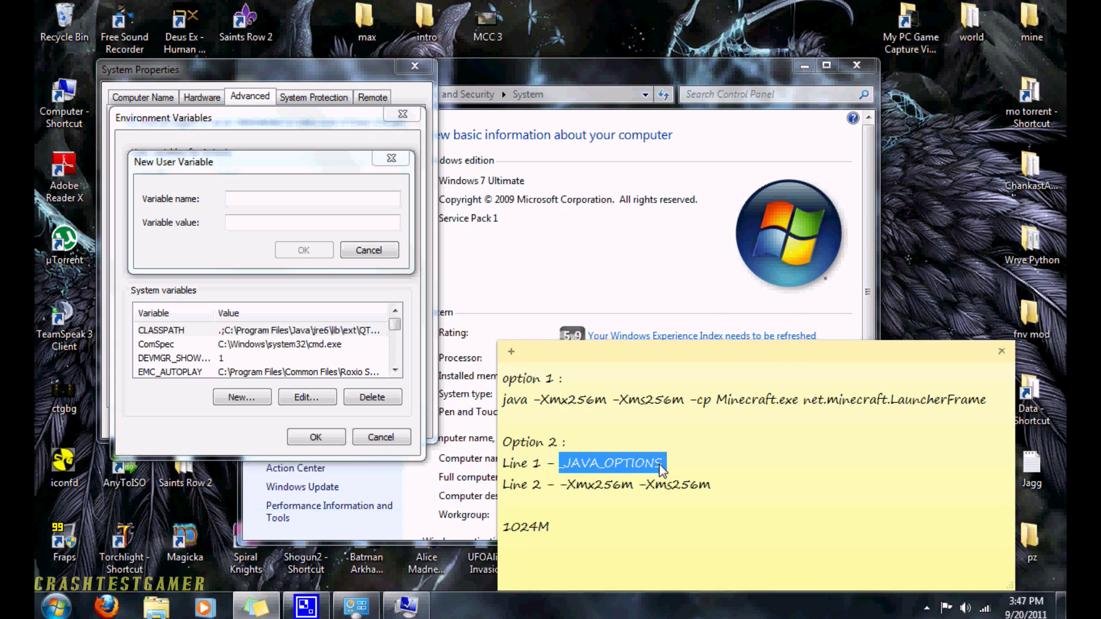
right_click(660, 466)
click(698, 277)
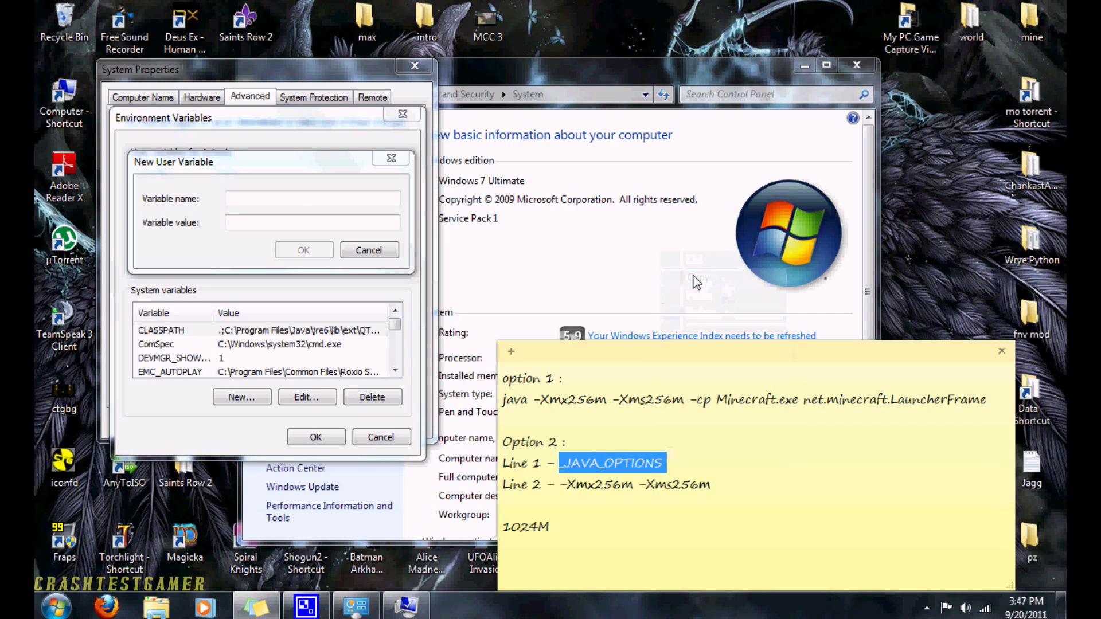
click(295, 198)
right_click(295, 198)
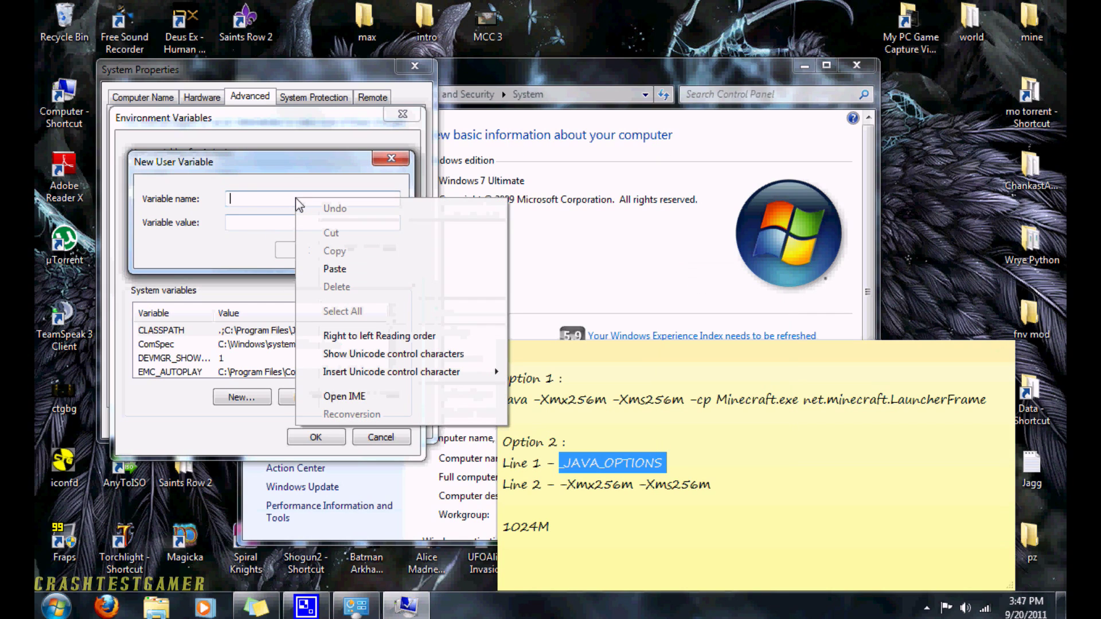
click(344, 266)
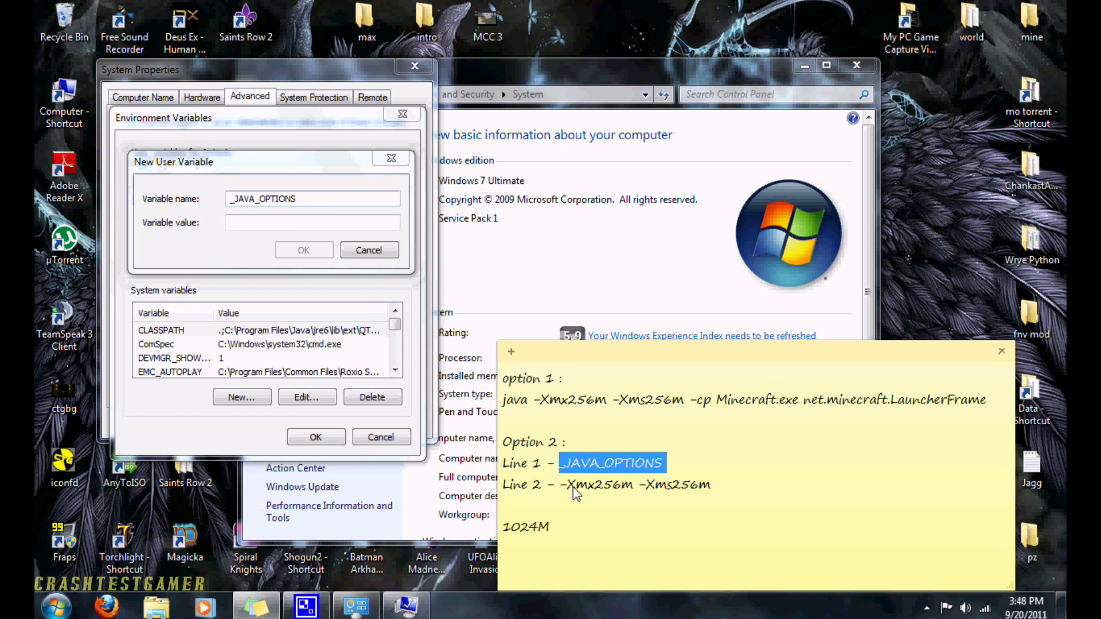
Paste '-Xmx256m -Xms256m' as the variable value, then save and close Environment Variables.
key(alt+Tab)
drag(560, 487, 705, 488)
right_click(705, 488)
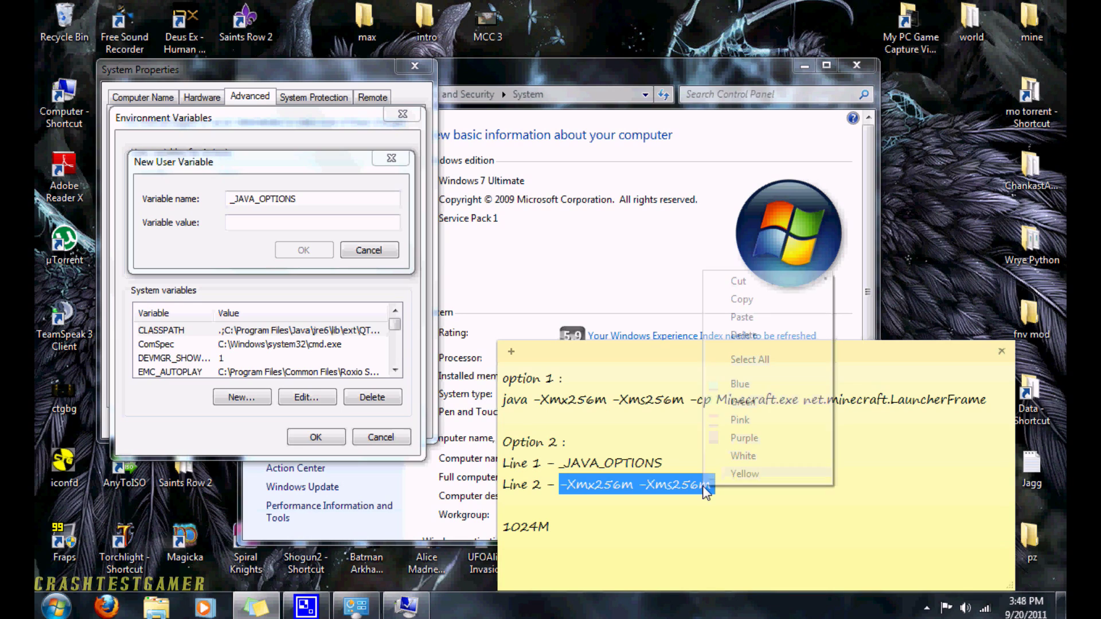
click(753, 300)
right_click(293, 226)
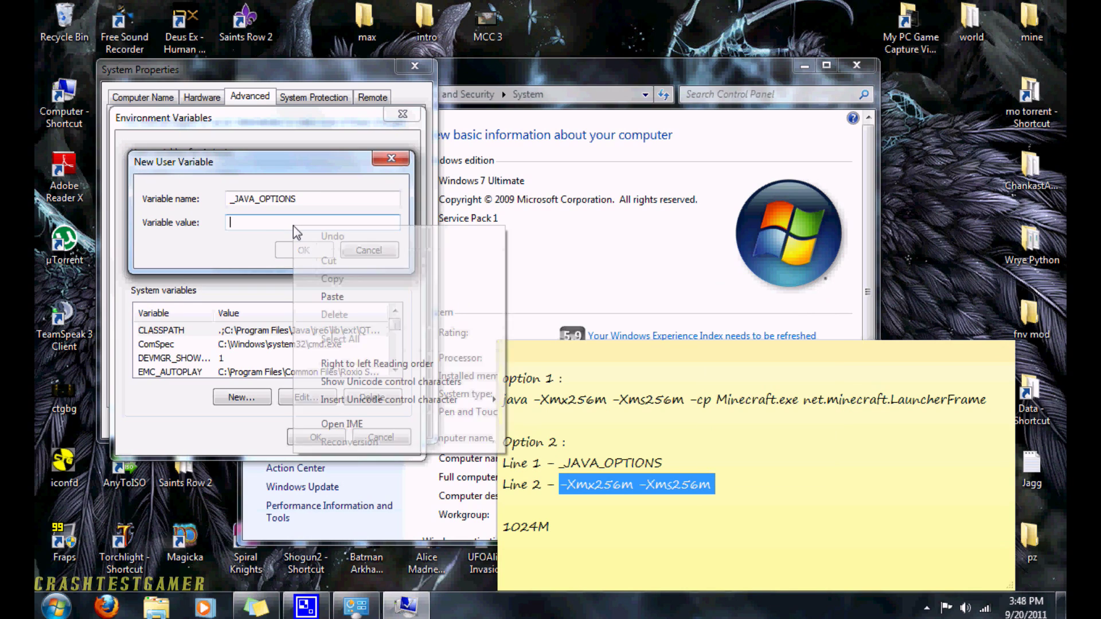
click(348, 300)
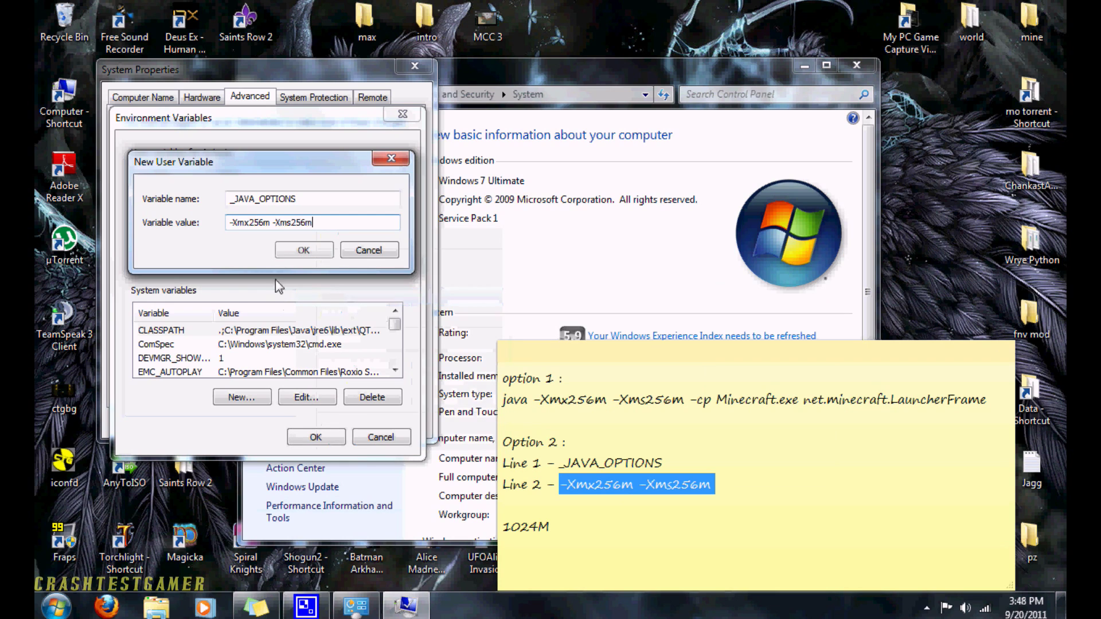
click(303, 249)
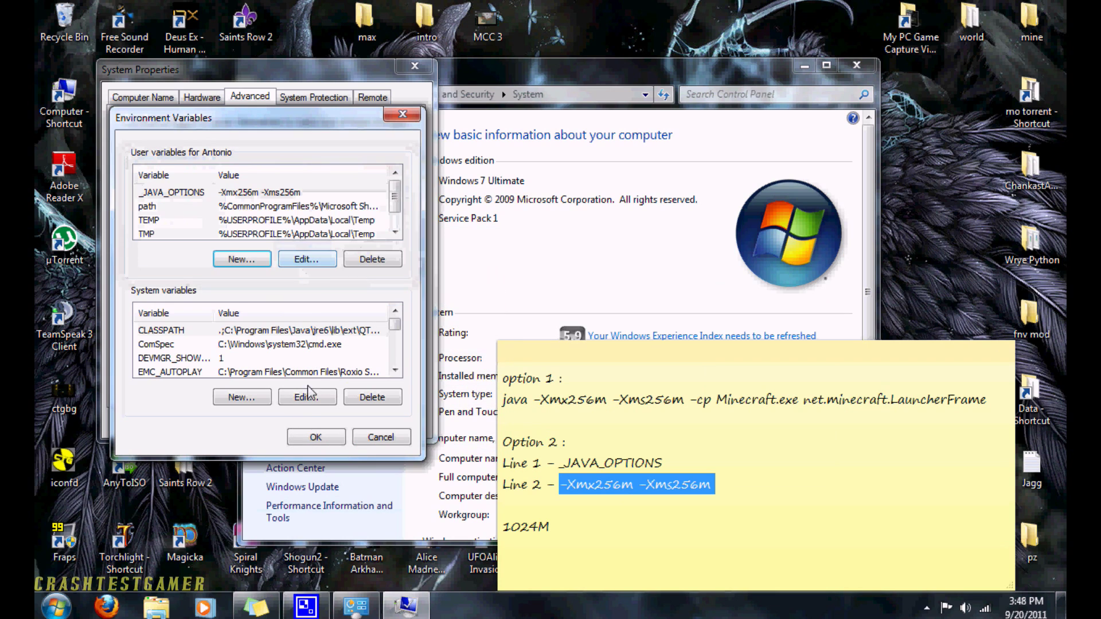
click(314, 439)
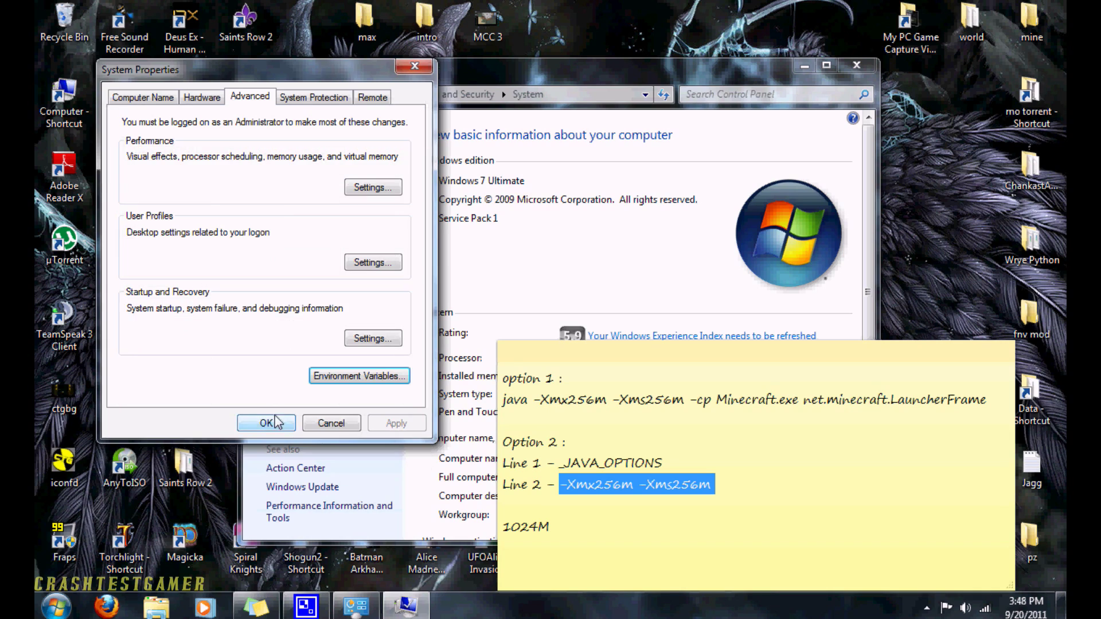
Close System Properties, launch Minecraft from the mine folder, log in, then close the game.
click(291, 423)
click(856, 65)
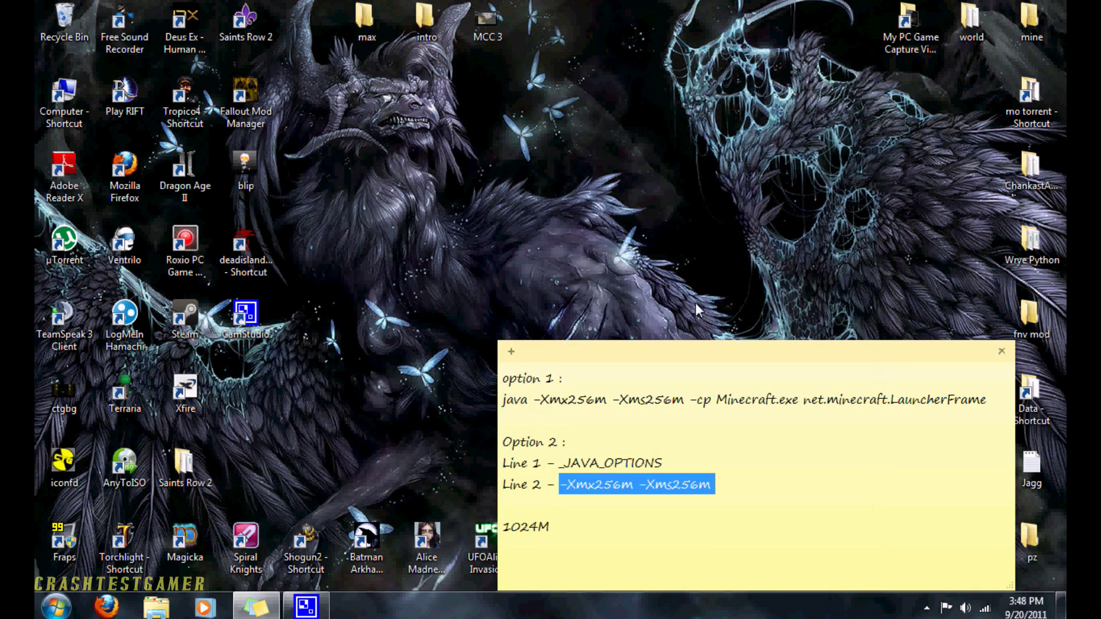
double_click(1030, 22)
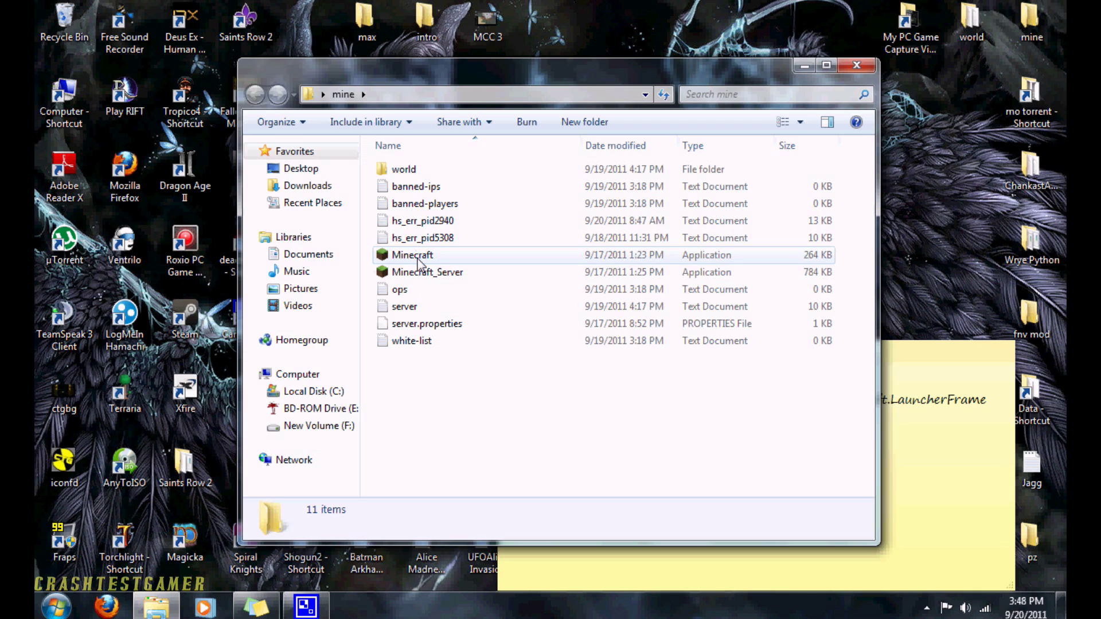
double_click(411, 258)
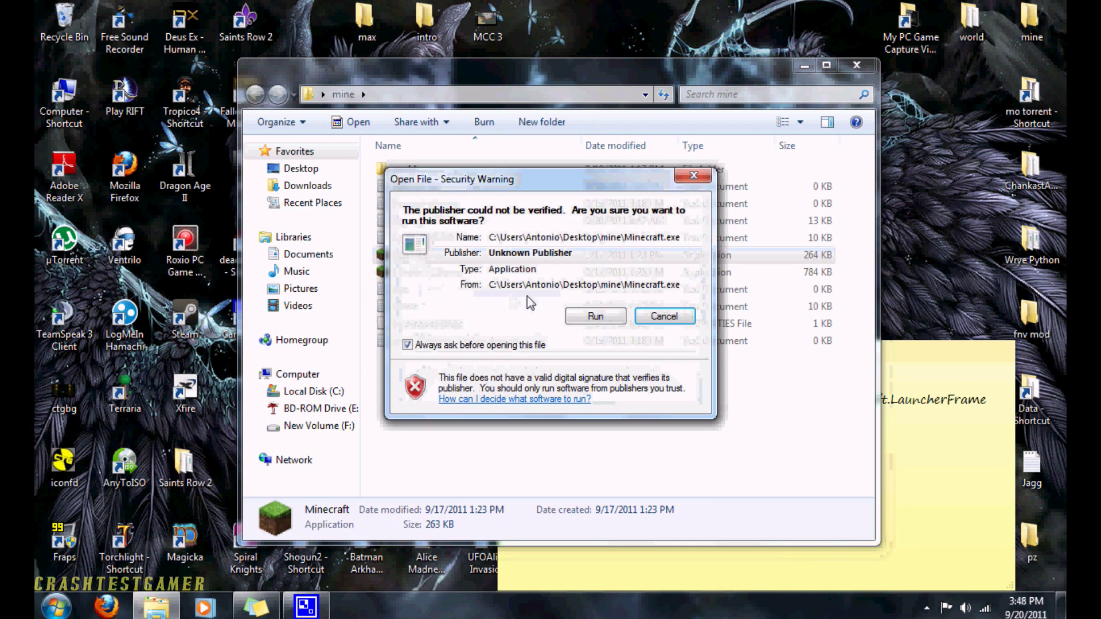
click(596, 318)
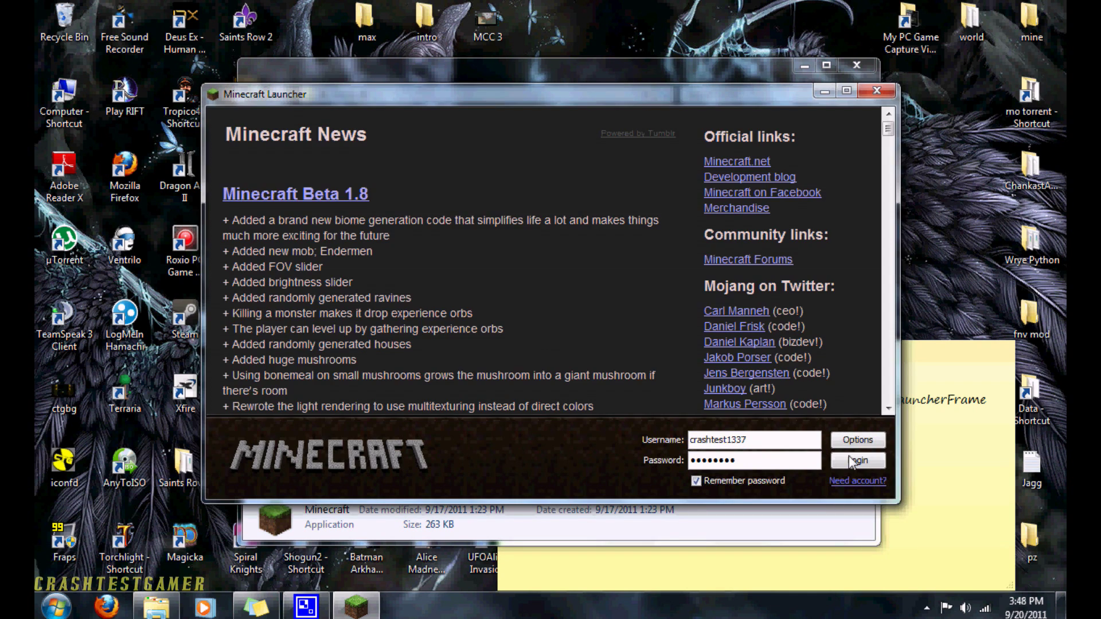
click(859, 461)
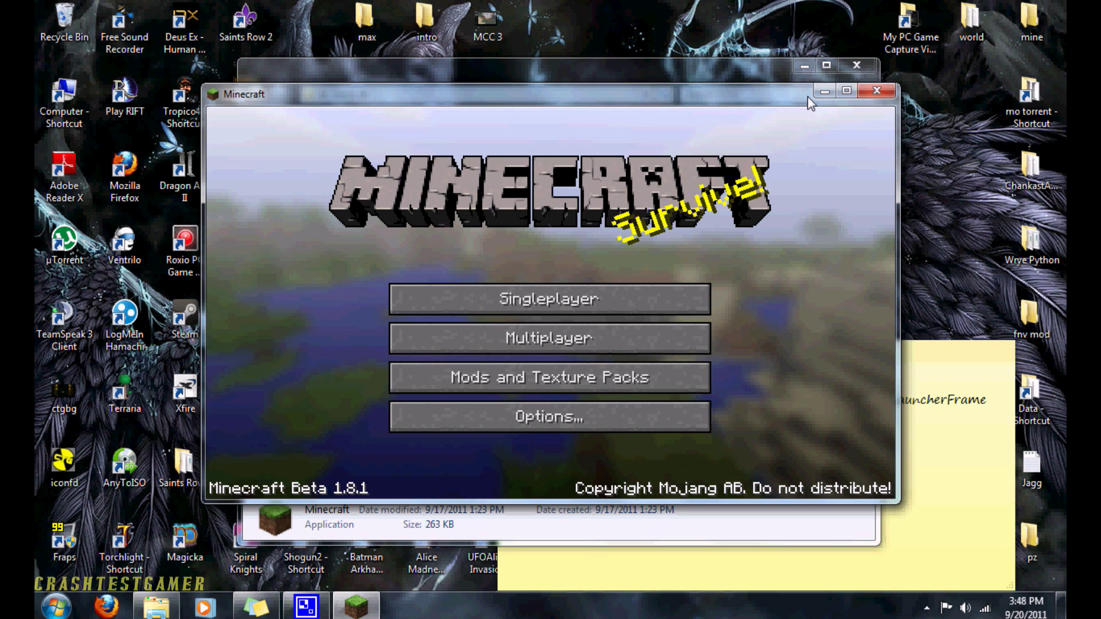
click(875, 91)
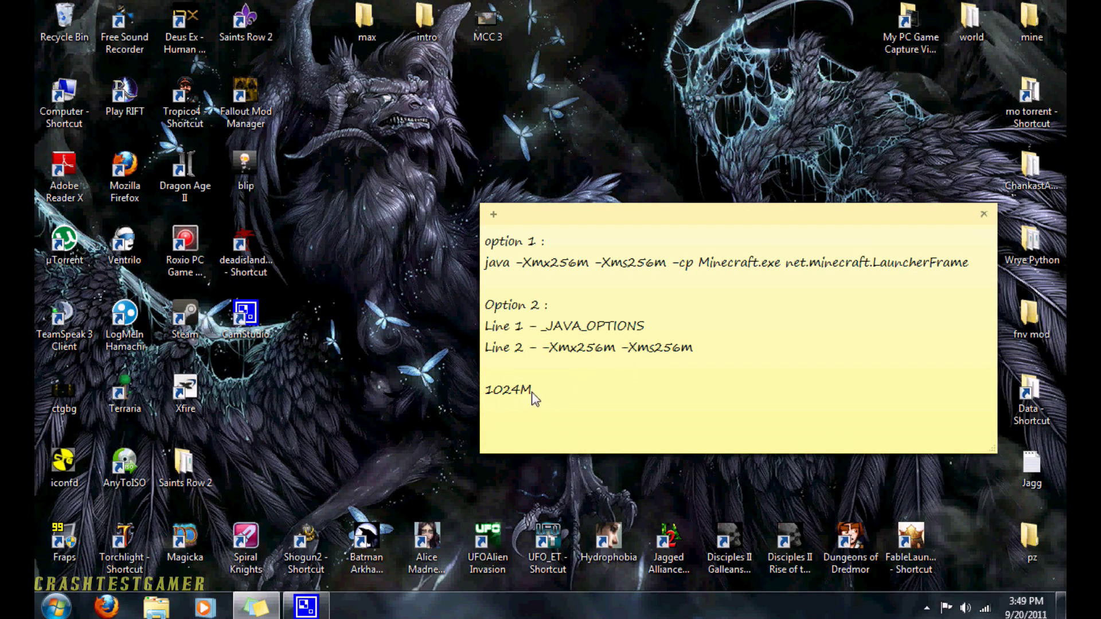
Copy 1024M from the note and paste it over both 256m values on Line 2.
drag(531, 391, 490, 394)
right_click(500, 390)
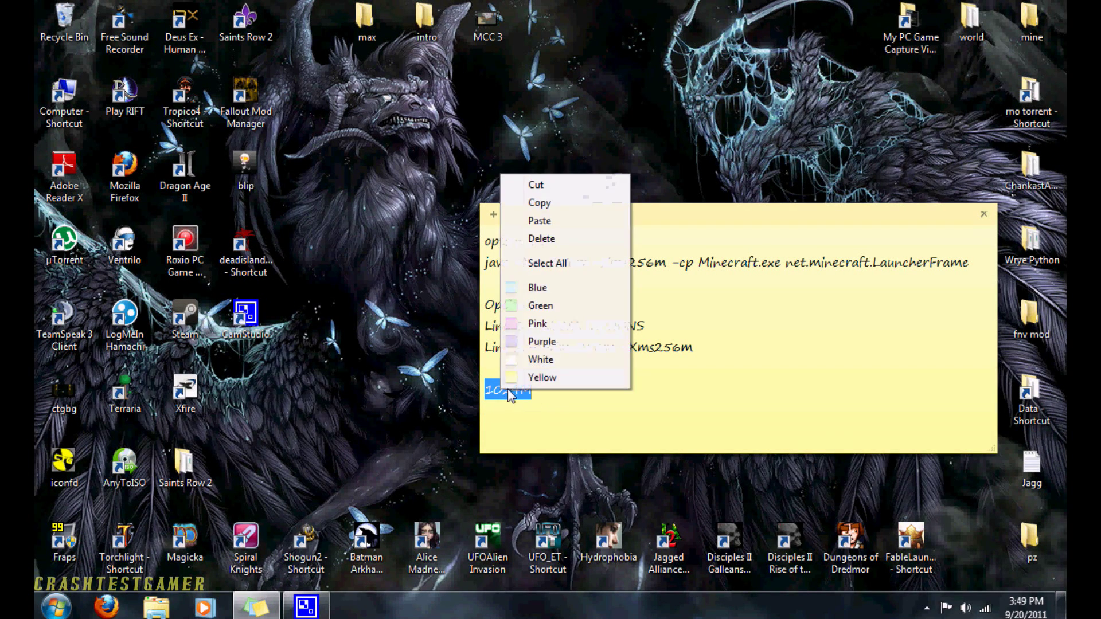
click(542, 203)
drag(578, 350, 602, 350)
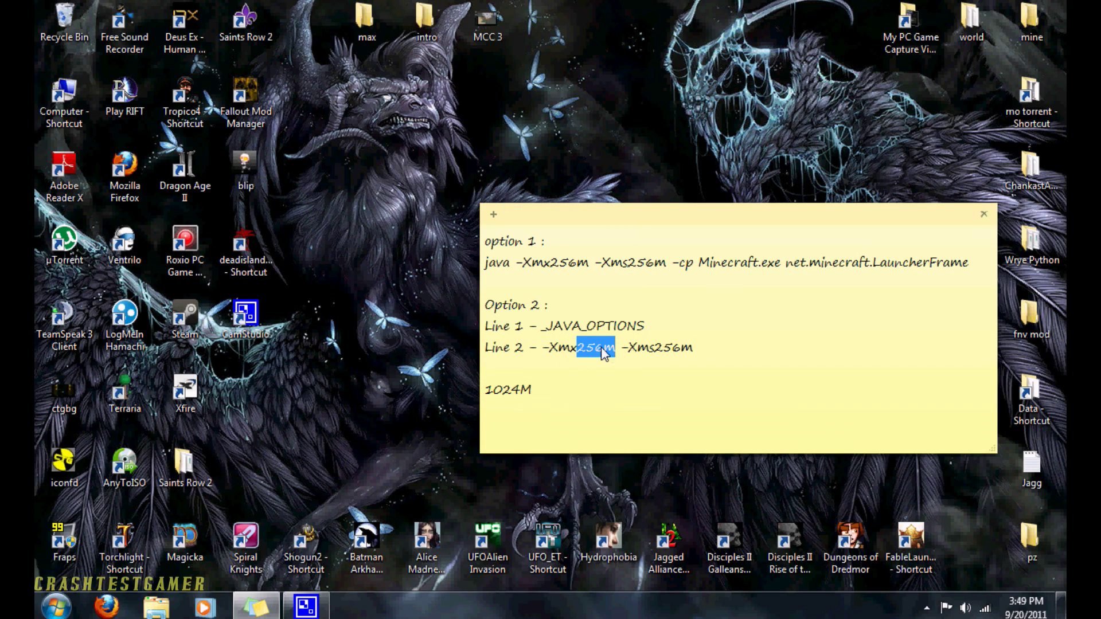
right_click(601, 348)
click(641, 394)
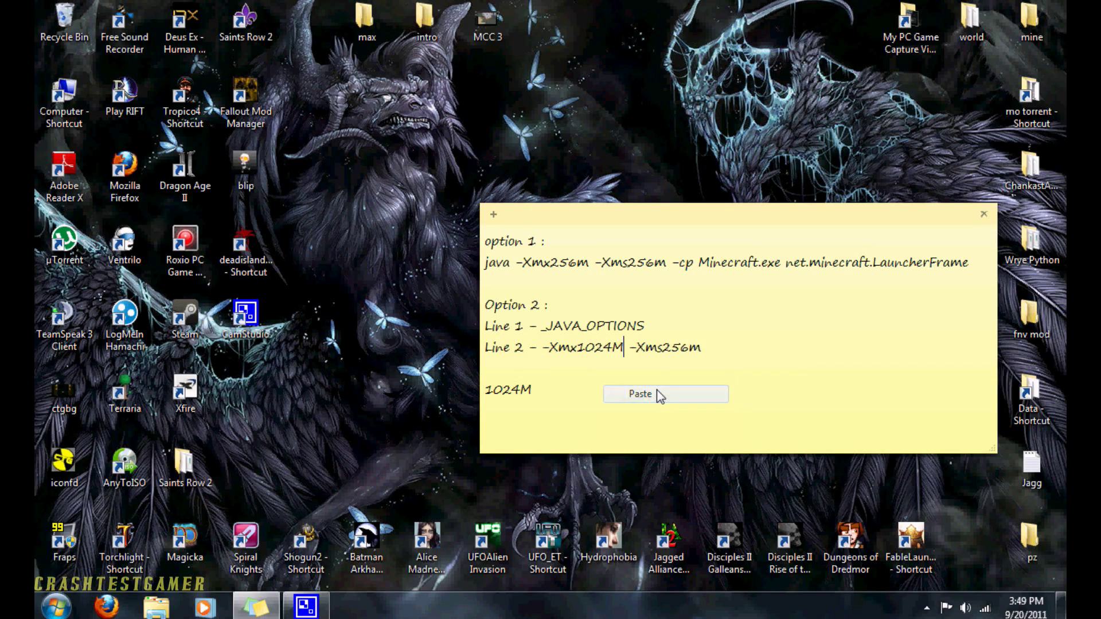
drag(663, 350, 709, 360)
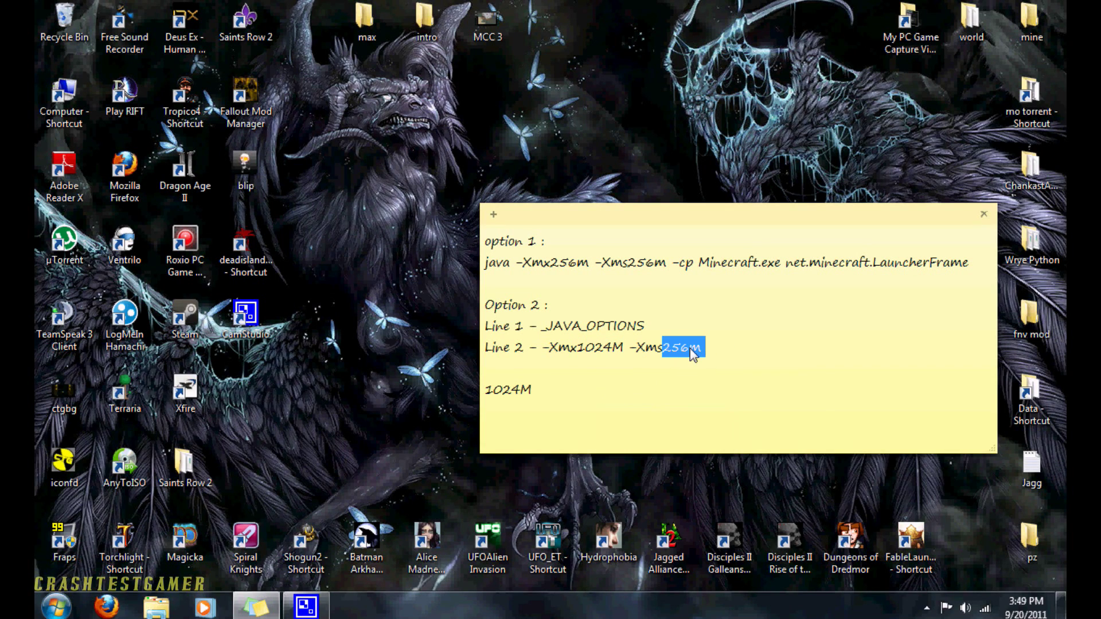
right_click(691, 348)
click(747, 396)
click(580, 384)
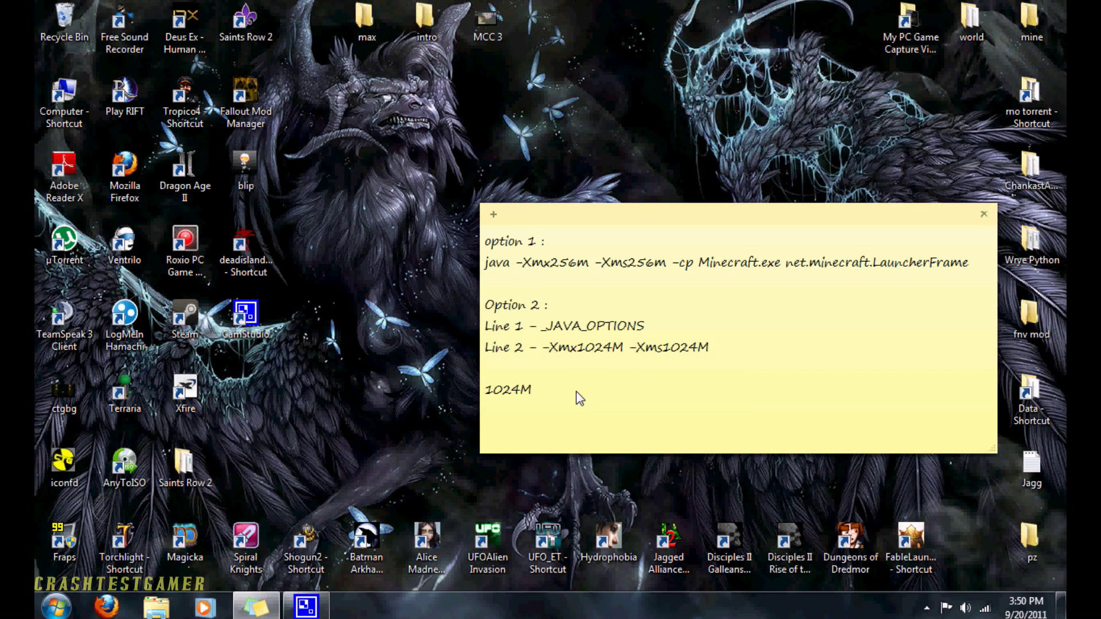